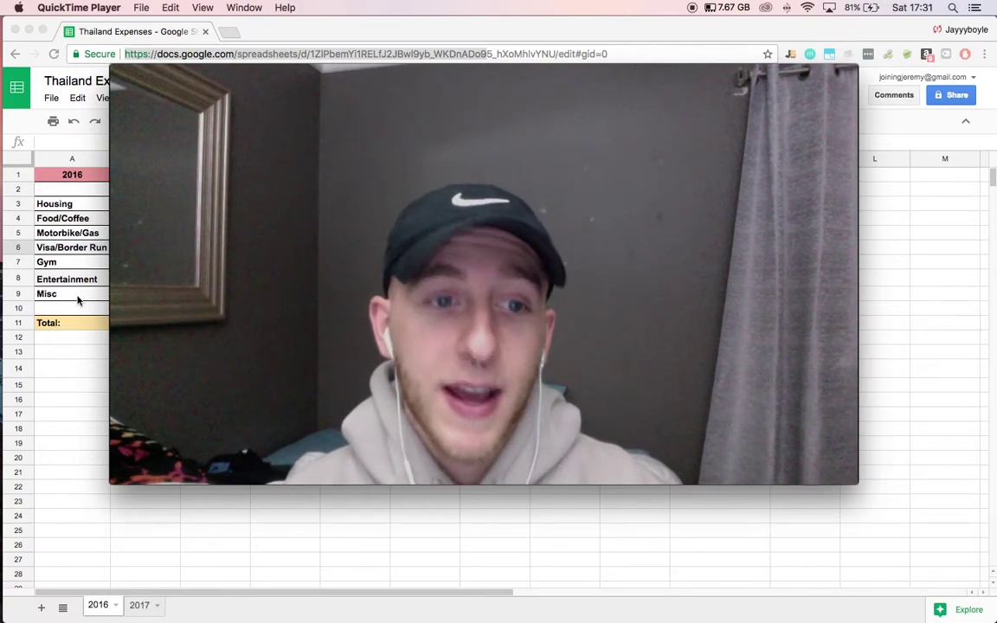
# - Enter =SUM(J3:J5) in J7 so Flight, Visa/PP and Vacation total $2,800
pyautogui.moveTo(636, 91)
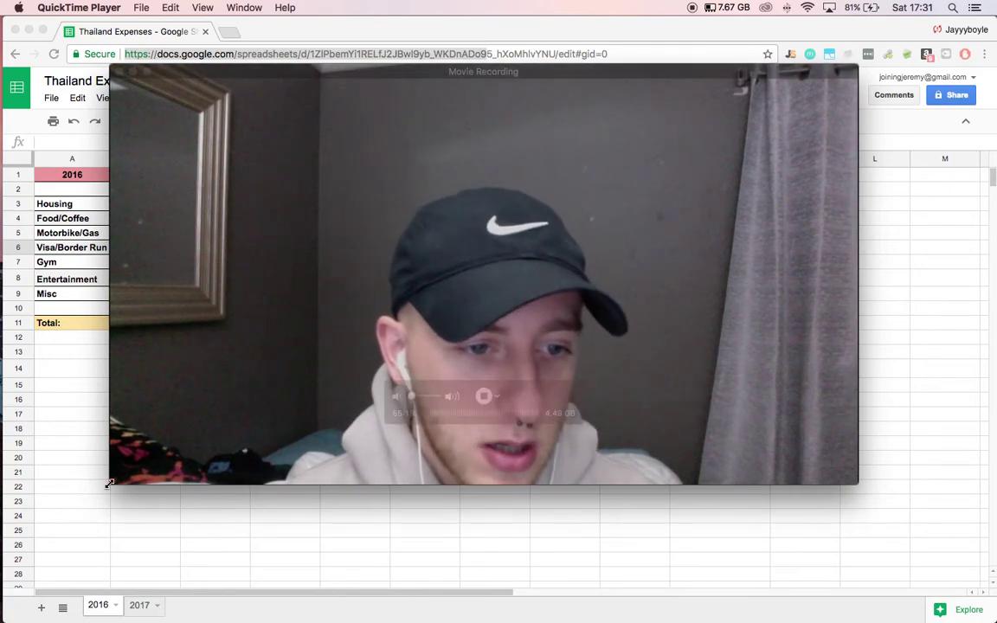
pyautogui.moveTo(108, 485); pyautogui.dragTo(553, 235)
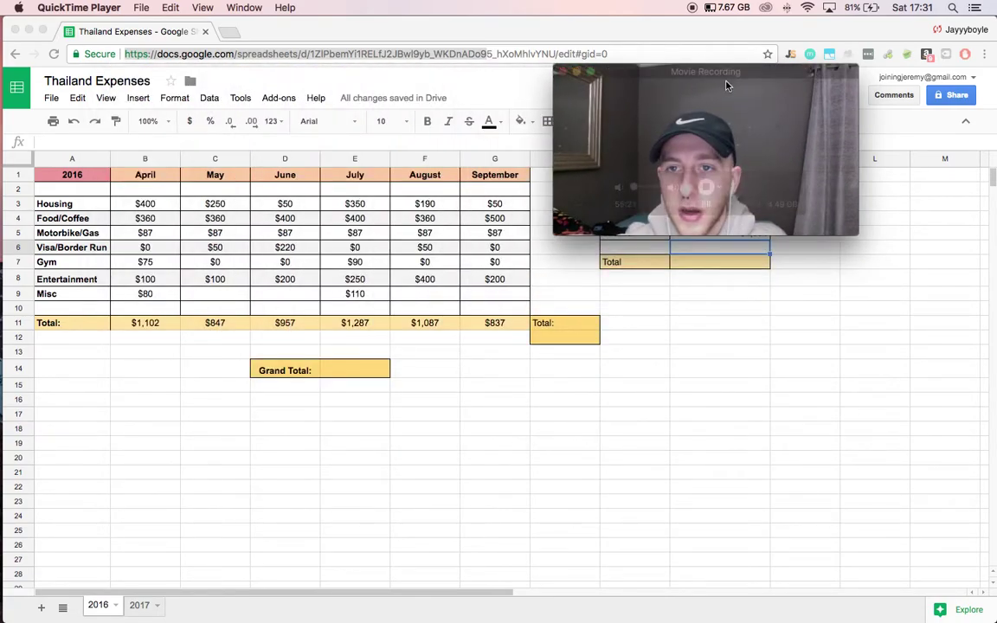
pyautogui.moveTo(727, 84); pyautogui.dragTo(834, 358)
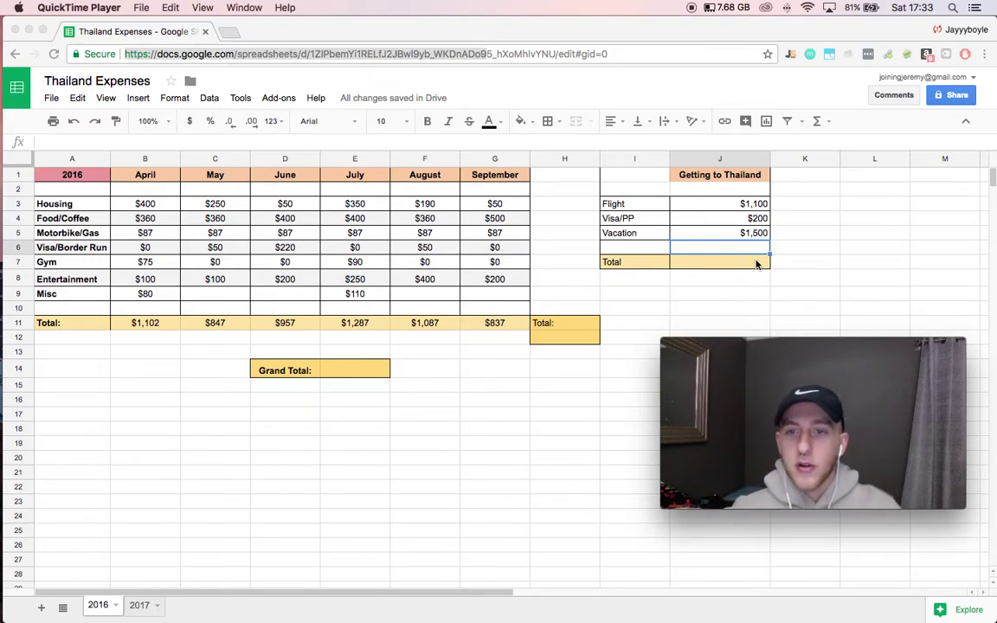
pyautogui.click(755, 265)
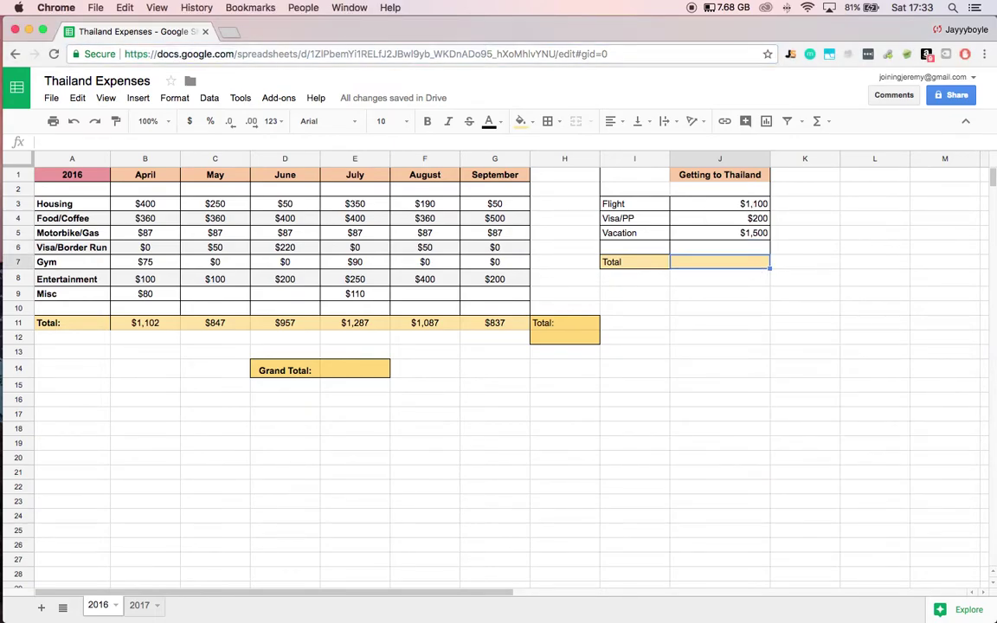
pyautogui.write('=sum(')
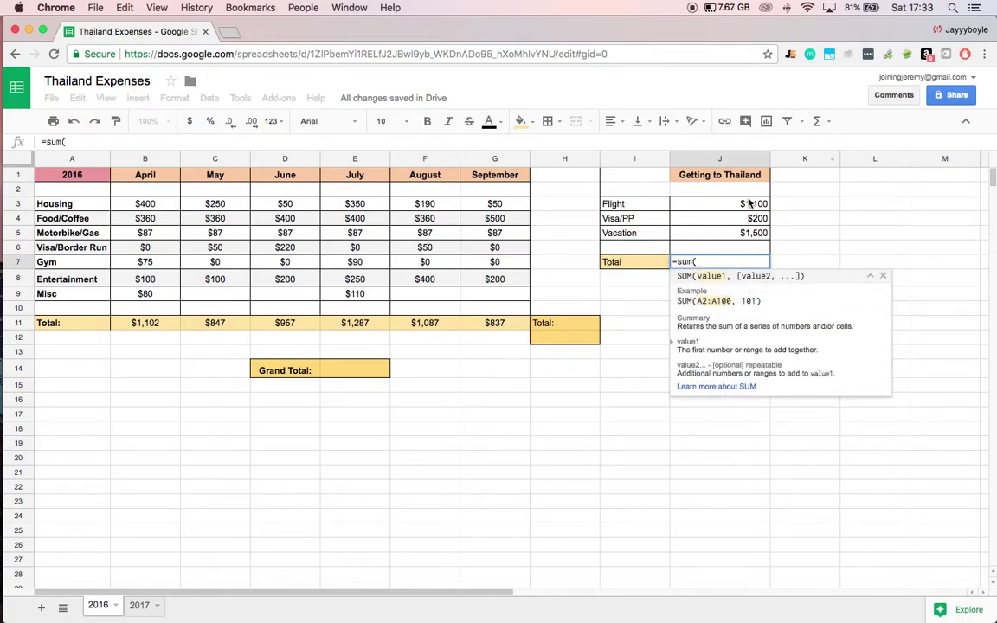
pyautogui.click(746, 203)
pyautogui.moveTo(758, 241); pyautogui.dragTo(758, 236)
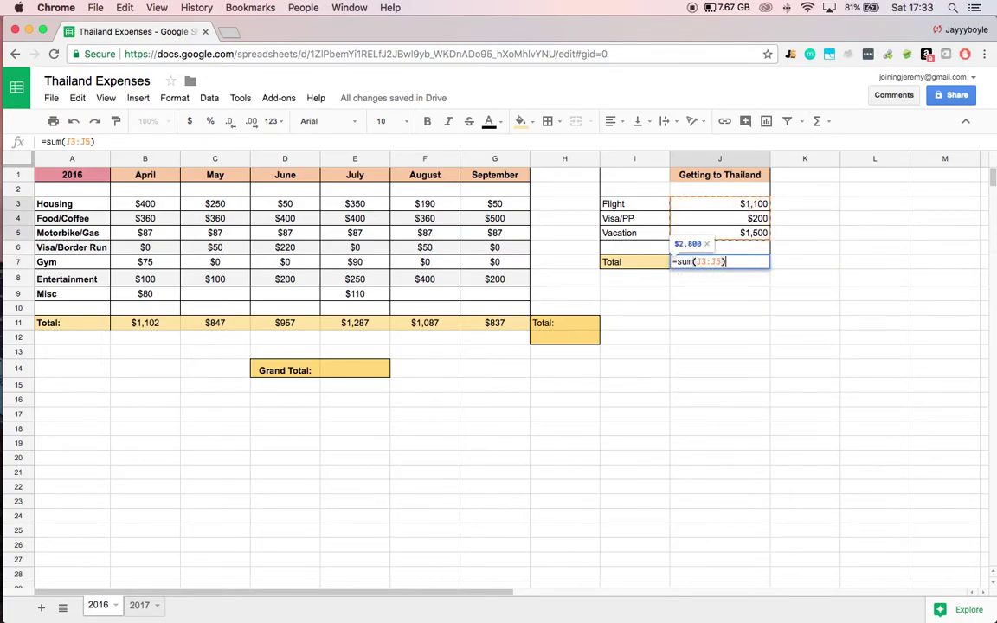
pyautogui.press('Return')
pyautogui.press('super+Tab')
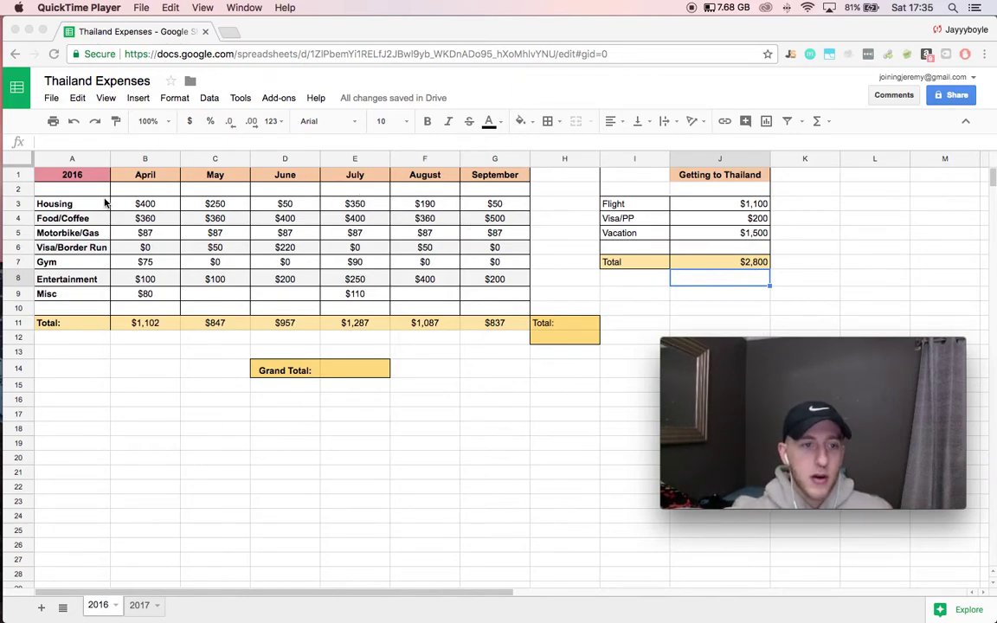
pyautogui.press('super+w')
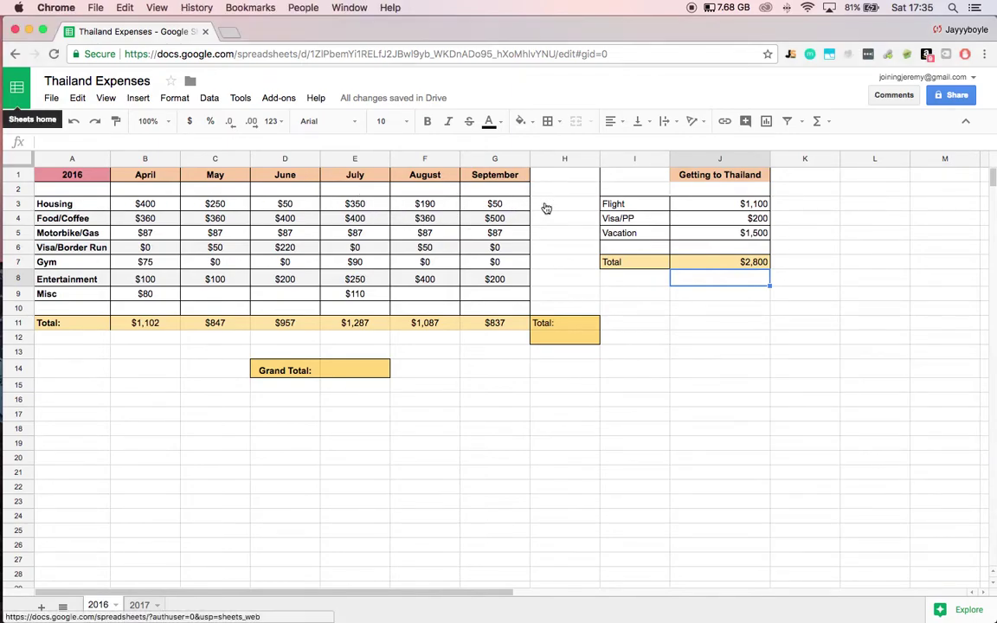
# - Enter =SUM(B3:G3) in H3 so the April–September Housing costs total $1,290
pyautogui.click(546, 208)
pyautogui.scroll(-1, 542, 206)
pyautogui.write('=sum(')
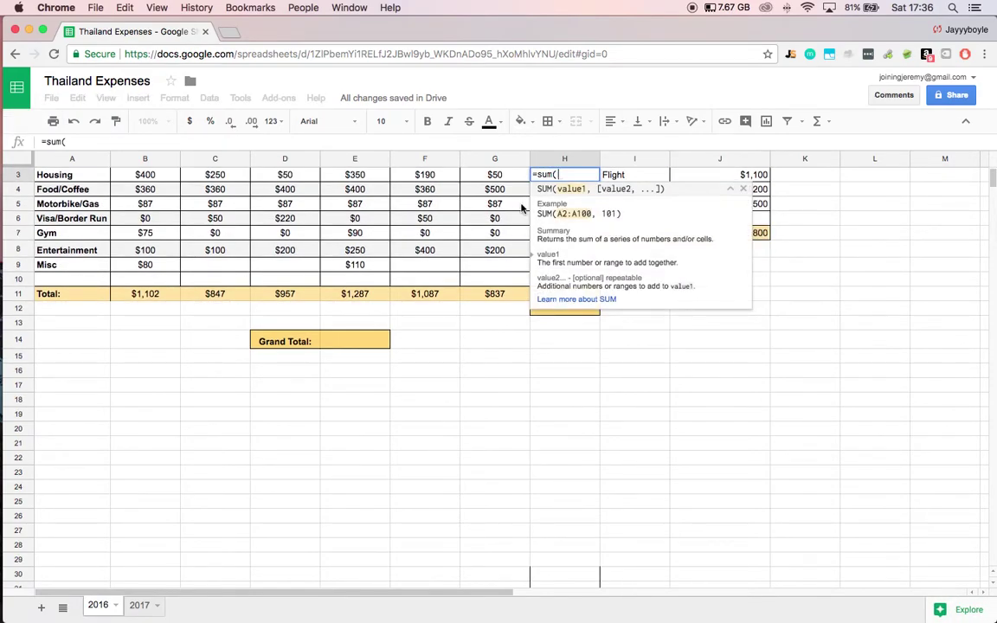
pyautogui.scroll(1, 523, 208)
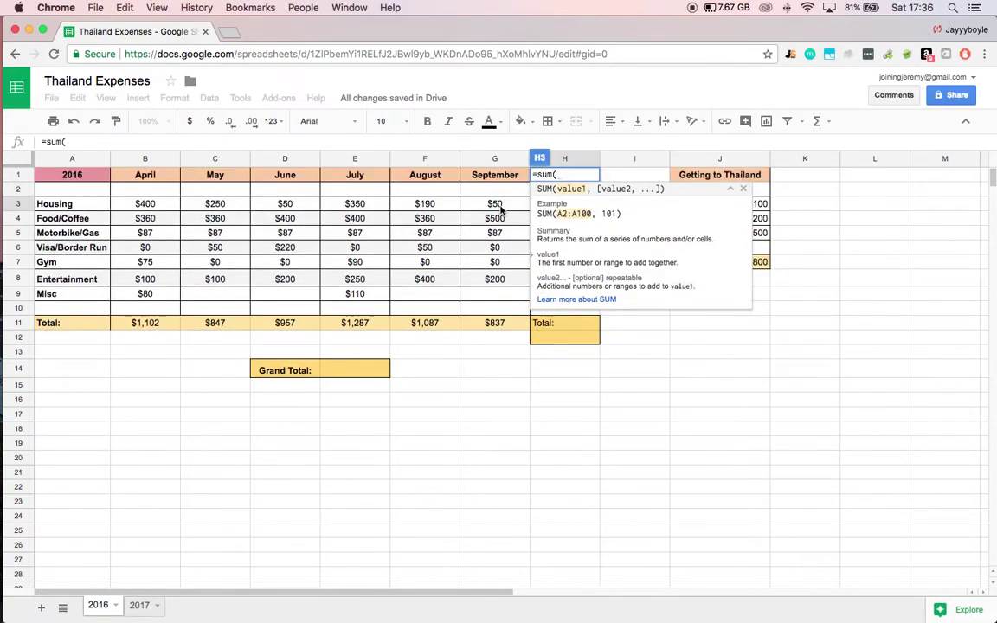
pyautogui.click(168, 208)
pyautogui.moveTo(170, 211); pyautogui.dragTo(495, 208)
pyautogui.press('Return')
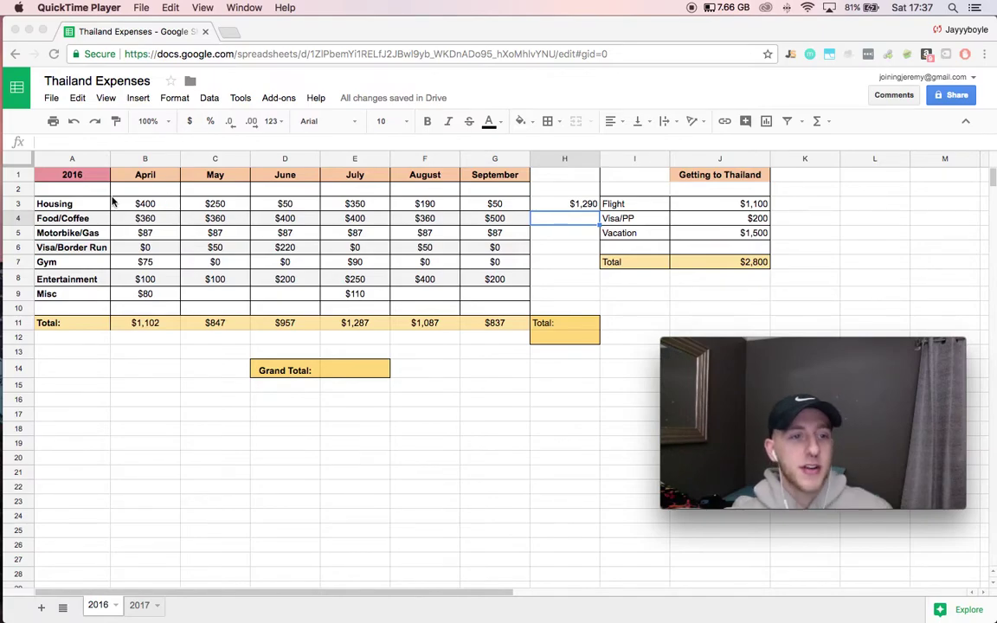
pyautogui.hotkey('ctrl', 'Left')
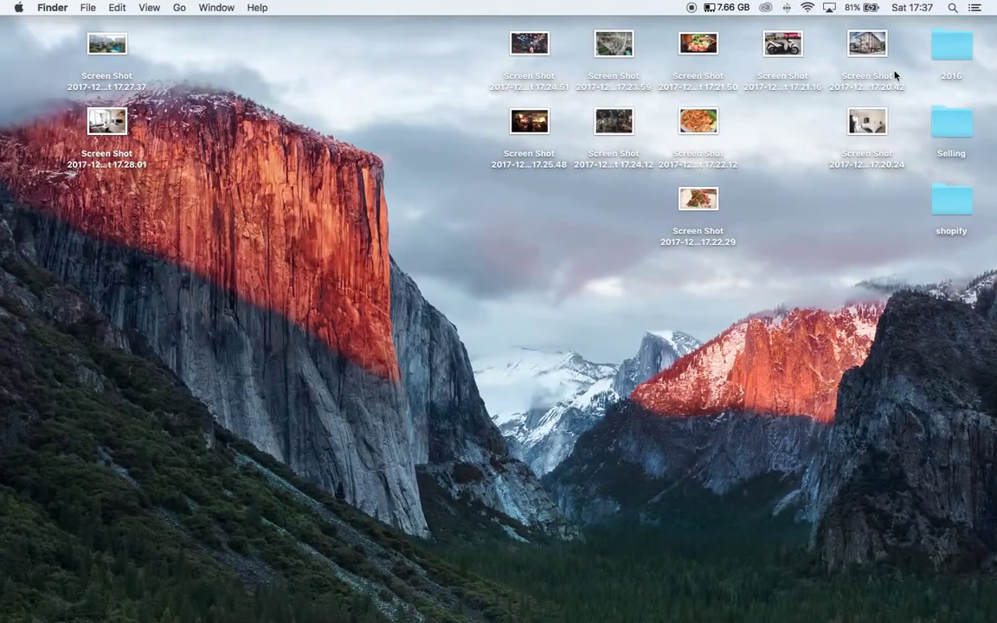
# - Preview the 17.20.42 screenshot and the bedroom photo, then close the preview and return to the spreadsheet
pyautogui.click(876, 45)
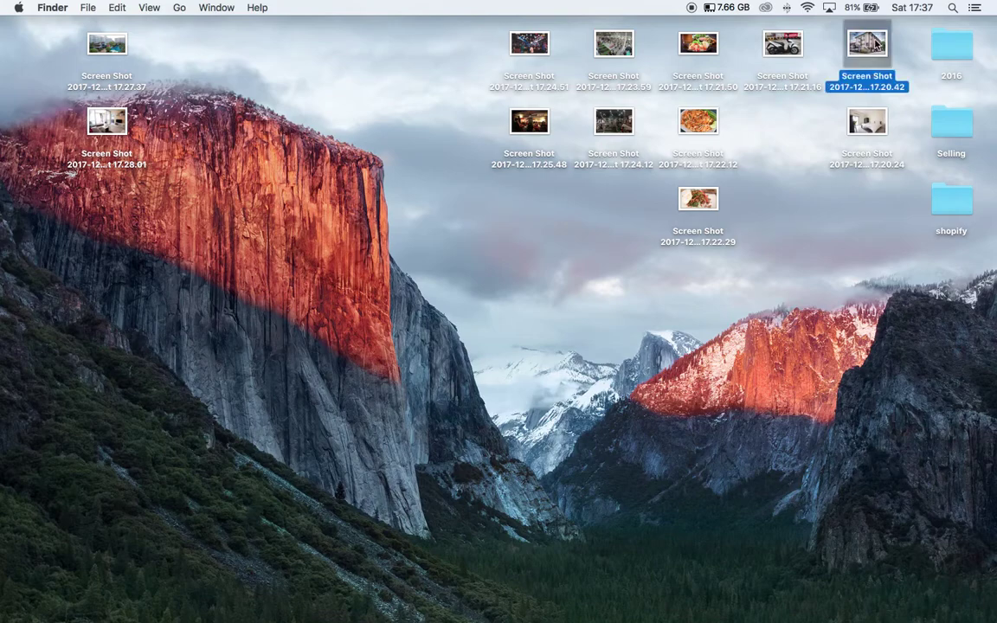
pyautogui.press('space')
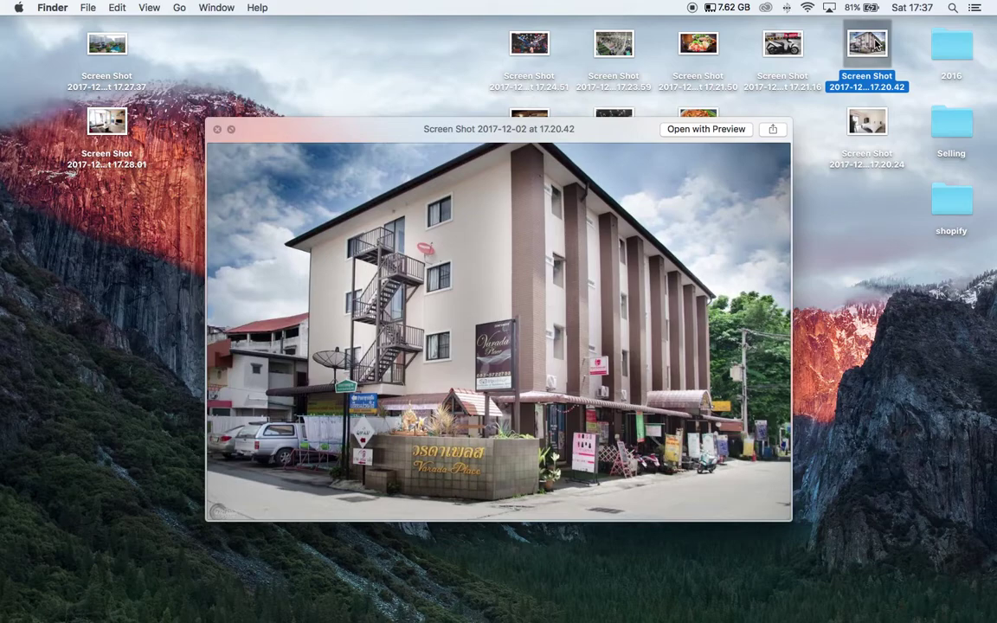
pyautogui.press('Down')
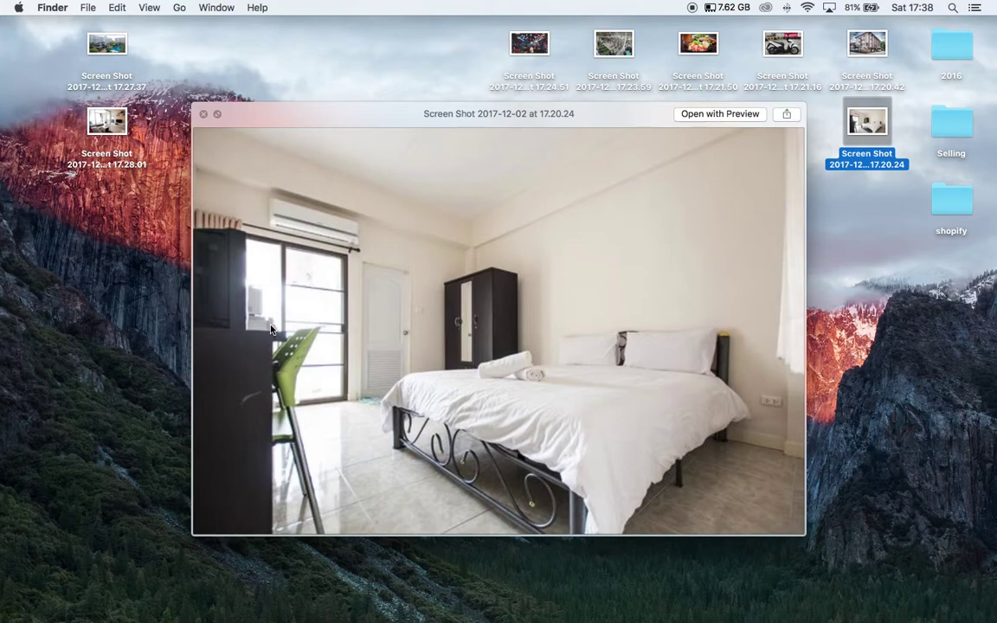
pyautogui.press('space')
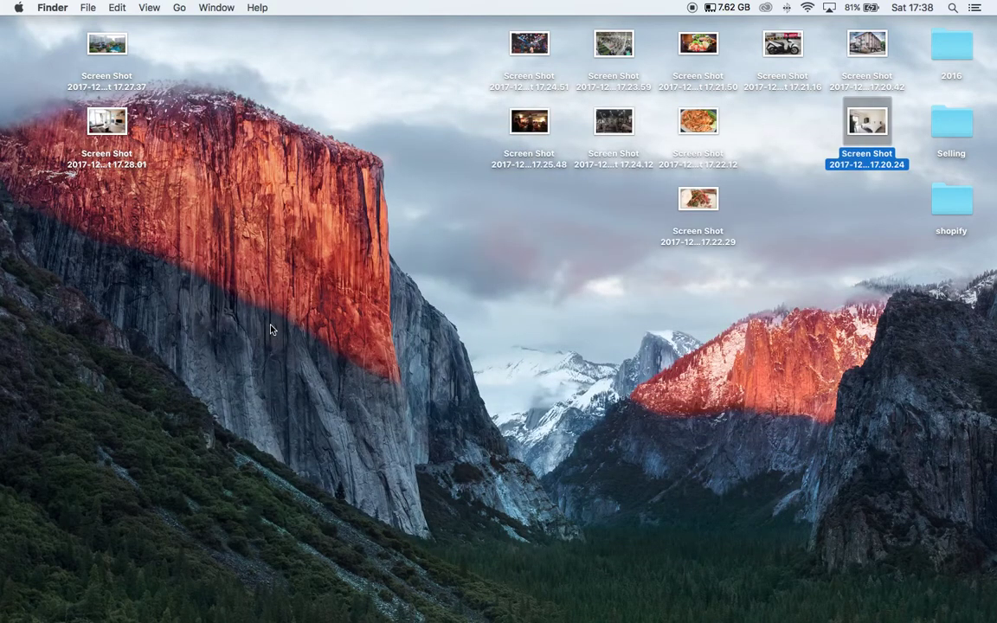
pyautogui.hotkey('ctrl', 'Right')
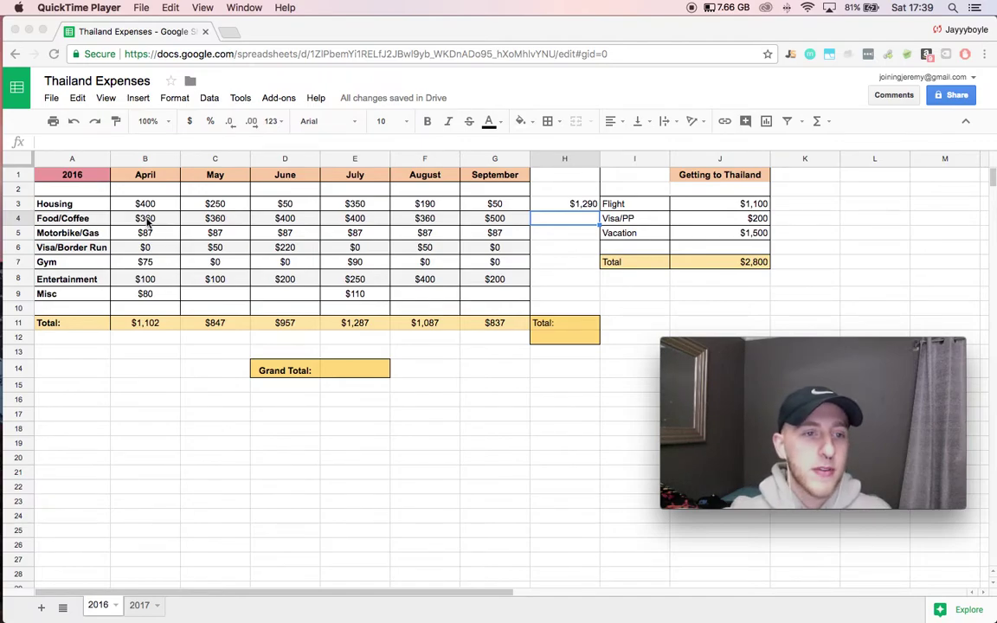
pyautogui.click(146, 222)
pyautogui.press('super+Tab')
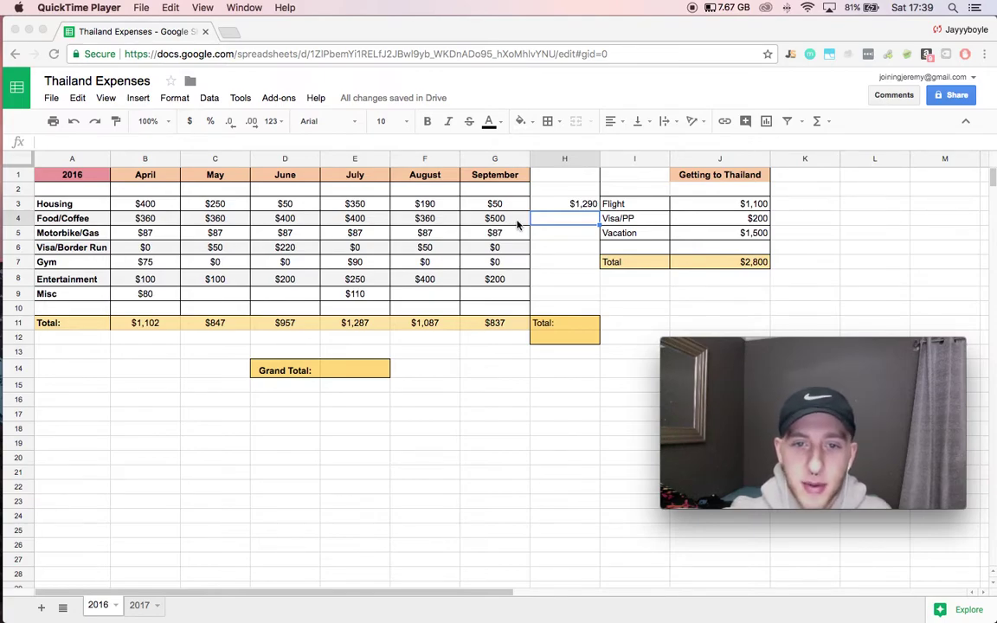
pyautogui.press('super+q')
pyautogui.press('super+Tab')
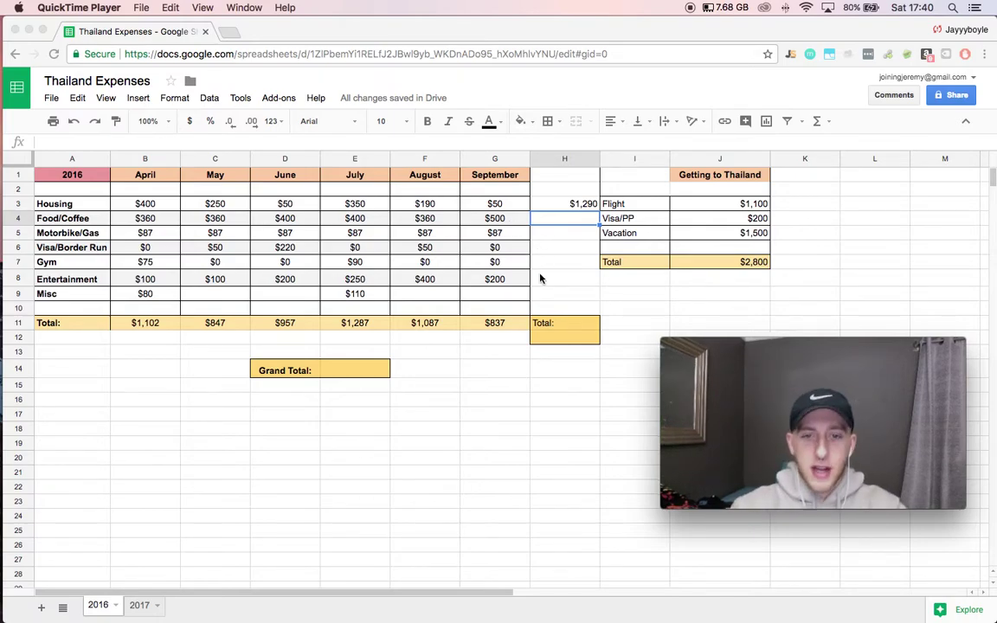
# - Enter =SUM(B4:G4) in H4 so the Food/Coffee row totals $2,380
pyautogui.click(582, 208)
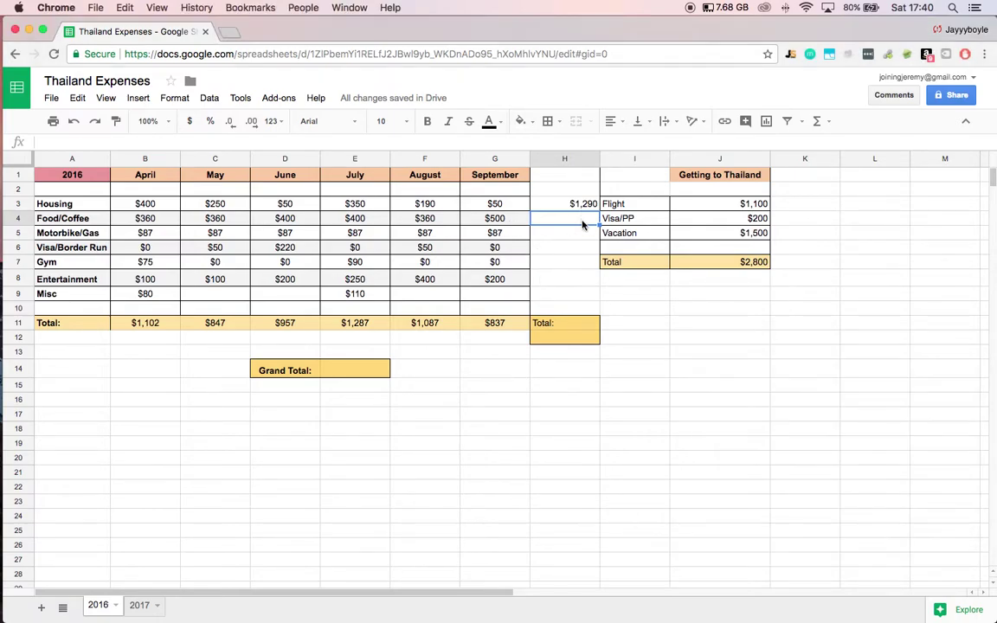
pyautogui.write('=sum(')
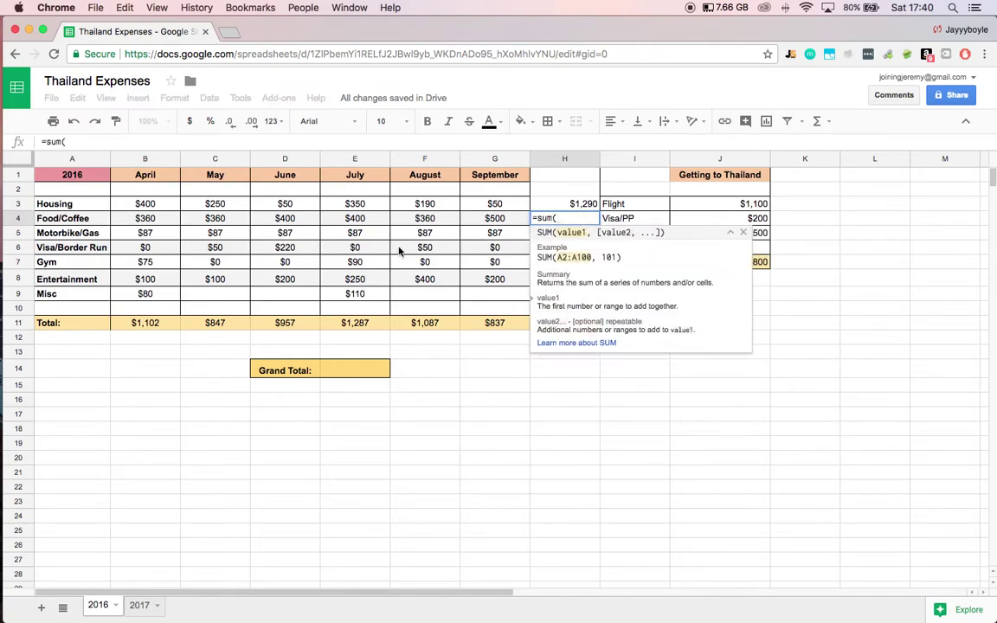
pyautogui.click(163, 218)
pyautogui.keyDown('shift'); pyautogui.click(511, 224); pyautogui.keyUp('shift')
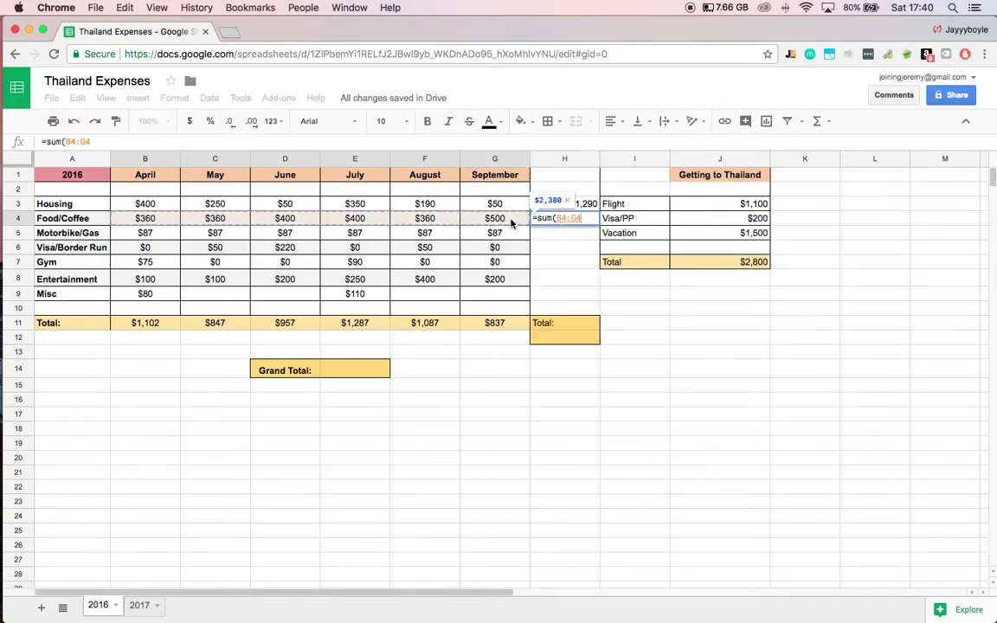
pyautogui.write(')')
pyautogui.press('Return')
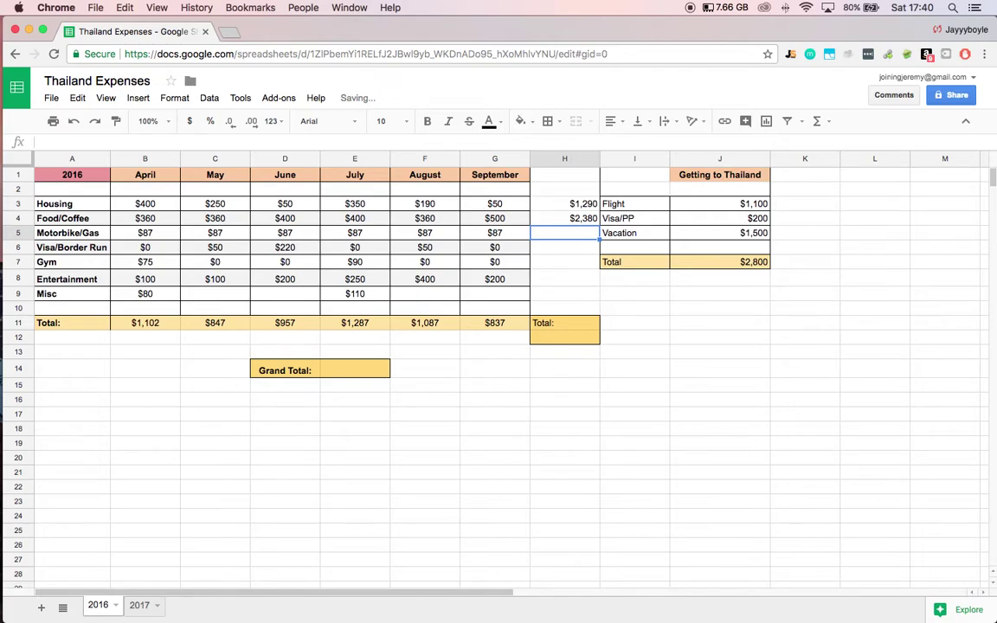
pyautogui.press('super+Tab')
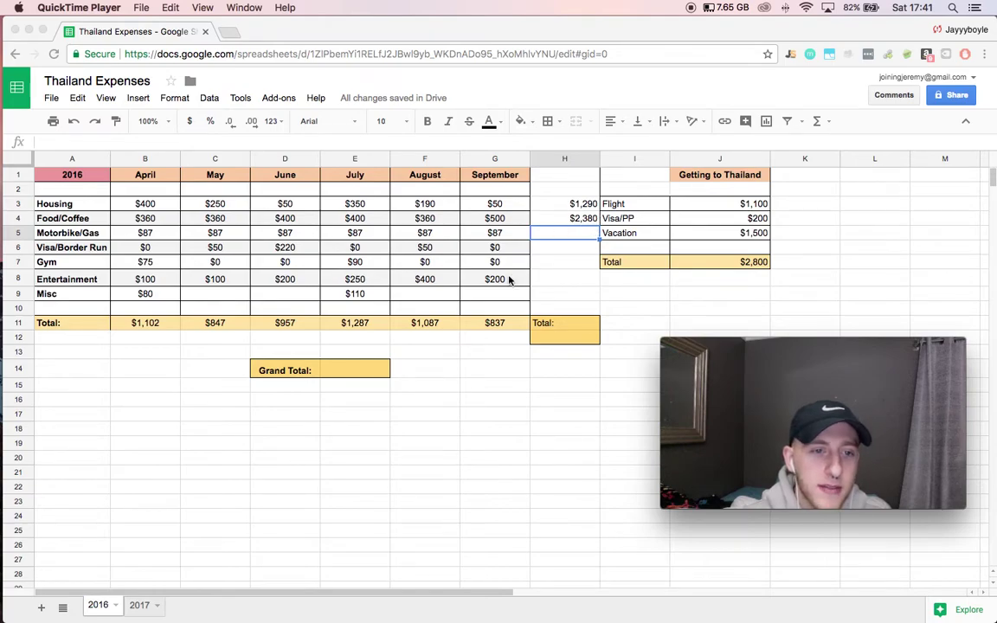
pyautogui.click(75, 235)
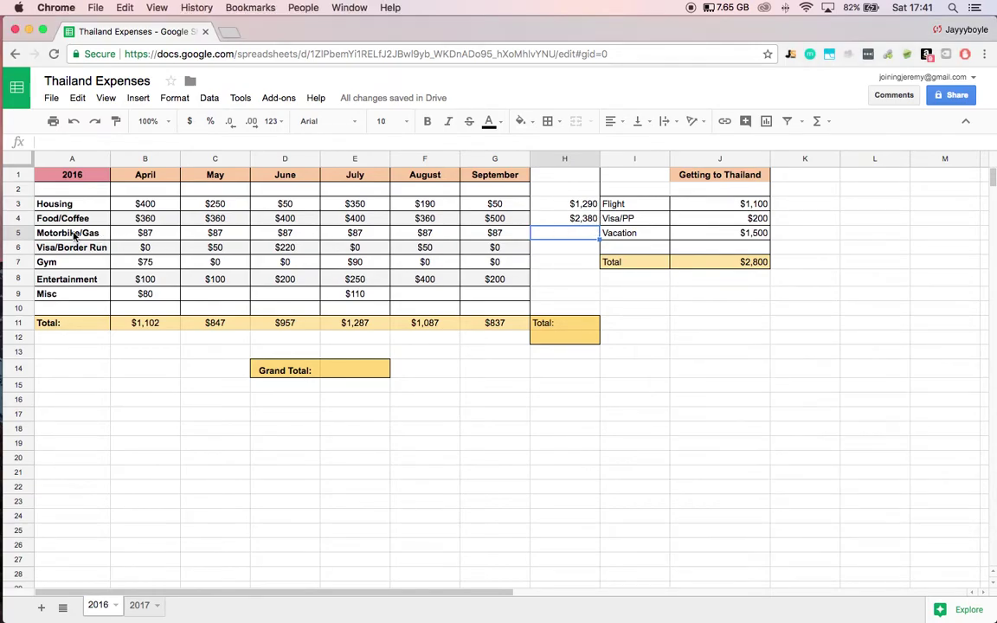
pyautogui.hotkey('ctrl', 'Left')
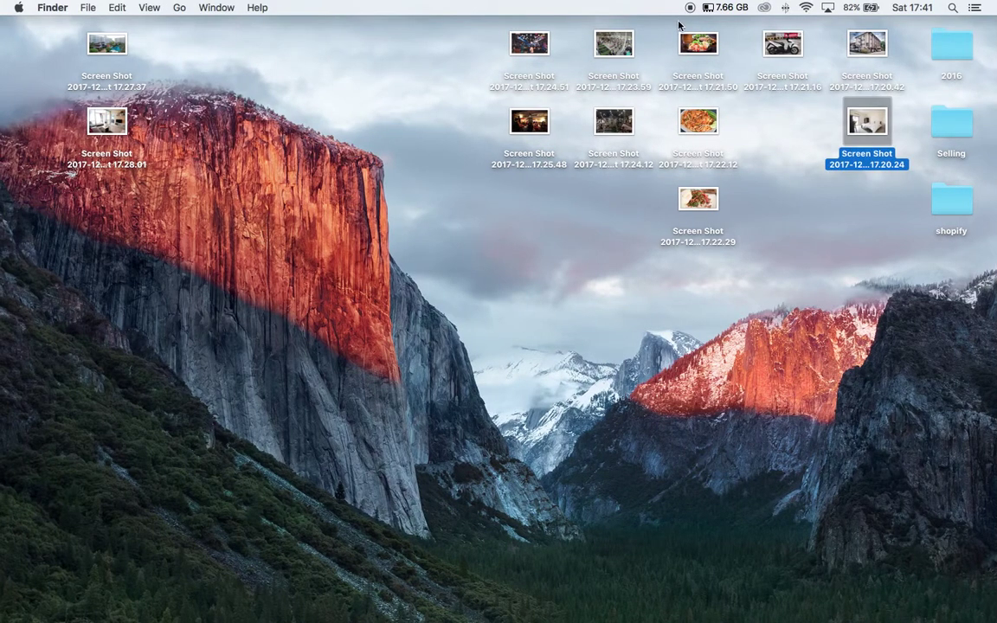
pyautogui.click(699, 43)
pyautogui.press('space')
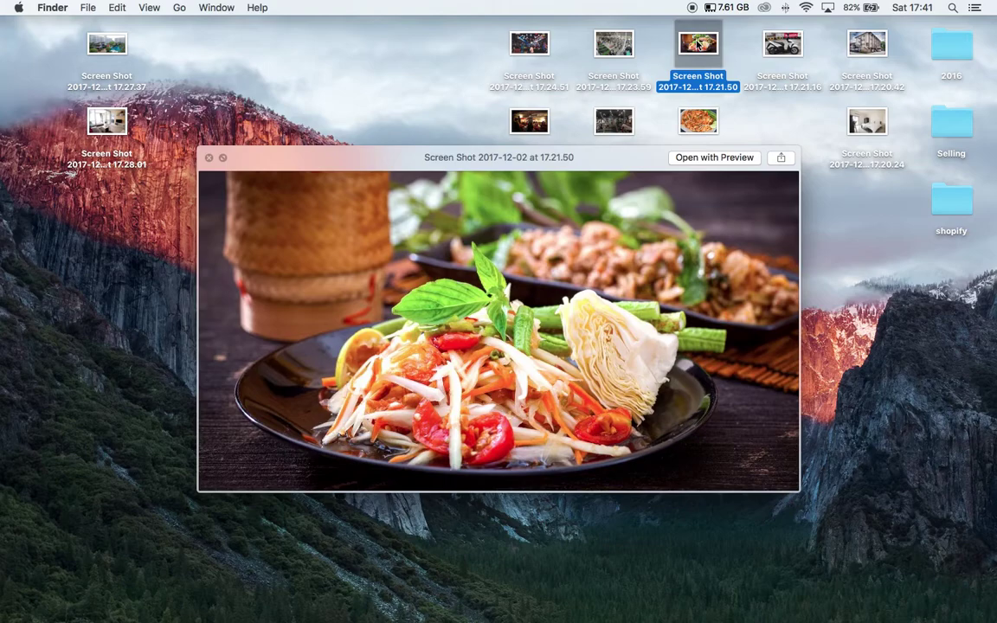
pyautogui.press('Down')
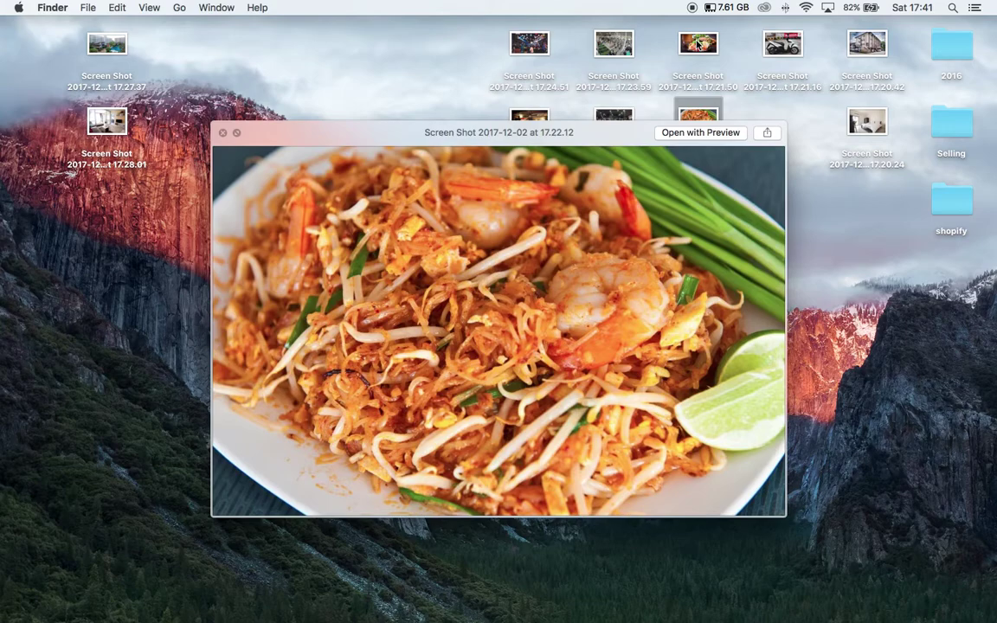
pyautogui.press('Down')
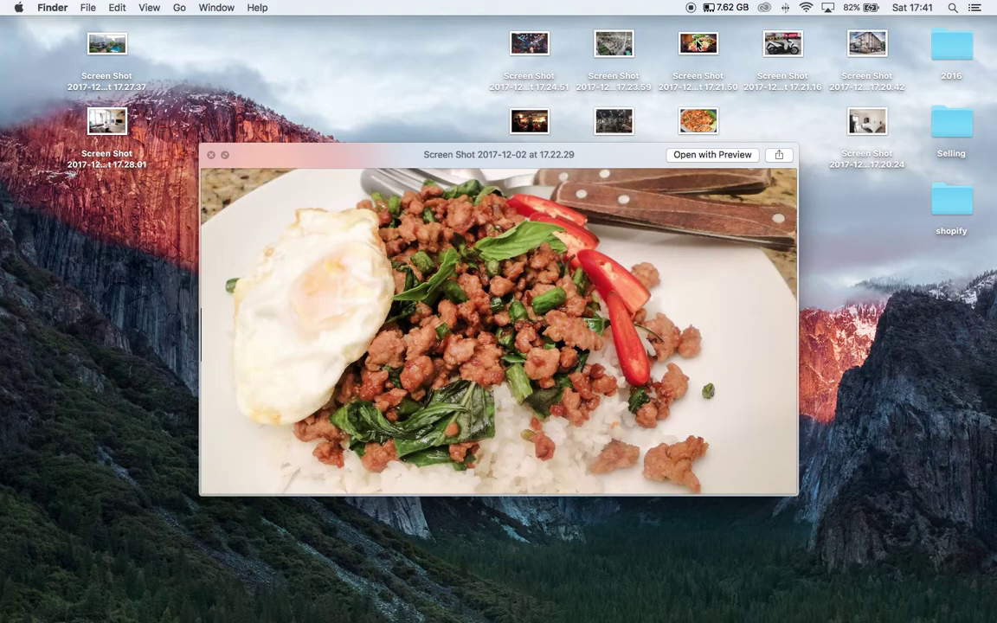
pyautogui.press('space')
pyautogui.hotkey('ctrl', 'Right')
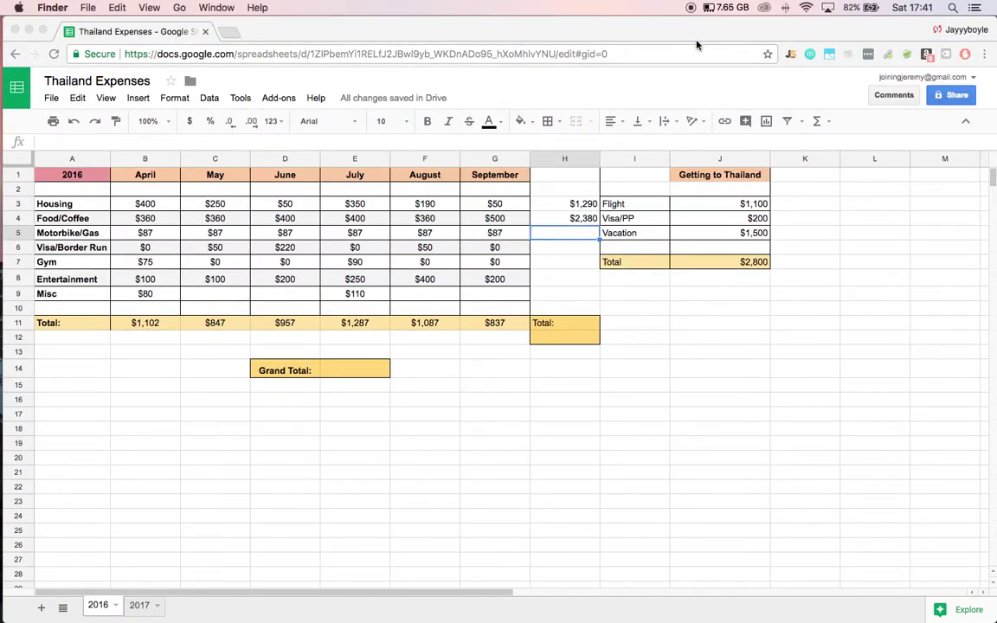
# - Enter =SUM(B5:G5) in H5 for the $522 Motorbike/Gas total
pyautogui.press('super+Tab')
pyautogui.press('super+Tab')
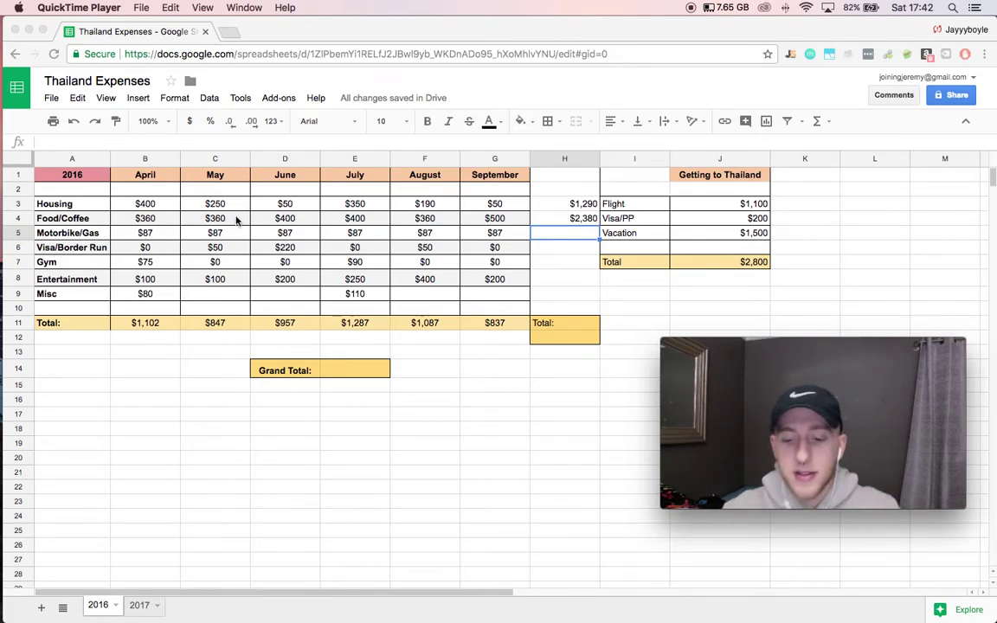
pyautogui.click(531, 210)
pyautogui.write('=')
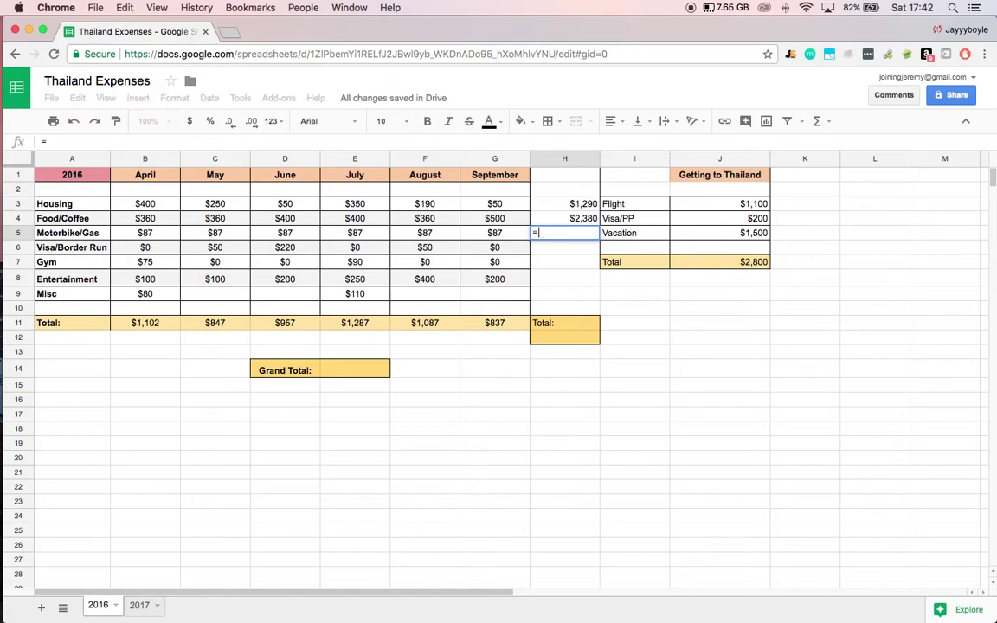
pyautogui.write('sum(')
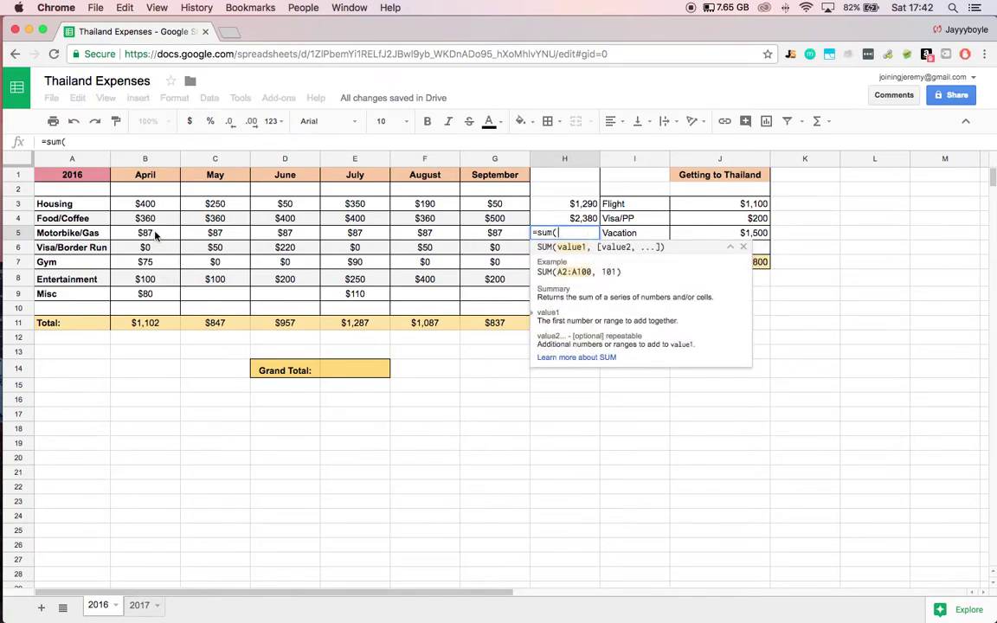
pyautogui.moveTo(156, 235); pyautogui.dragTo(508, 237)
pyautogui.press('Return')
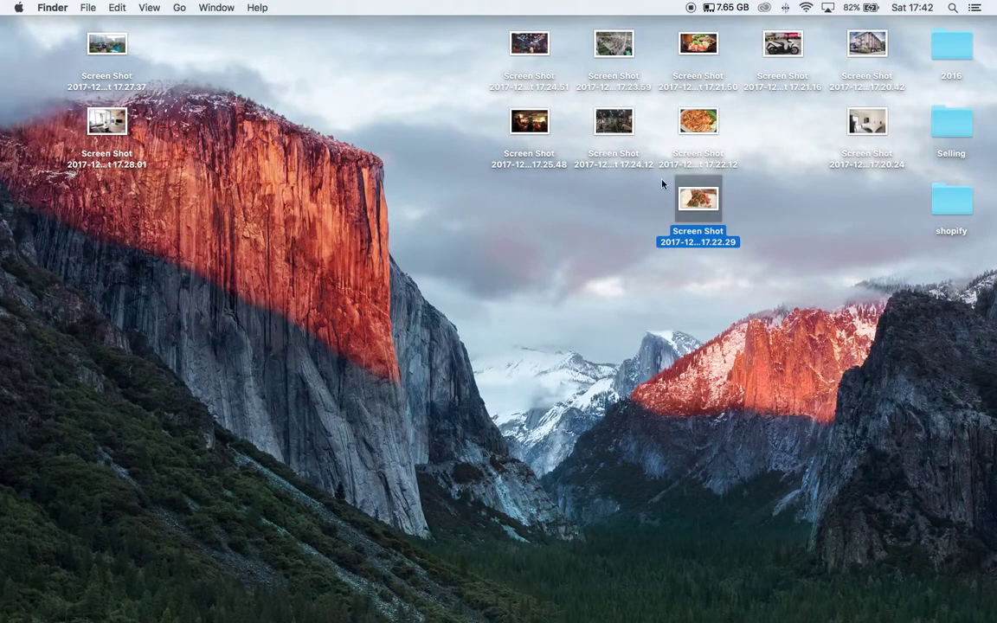
pyautogui.click(773, 51)
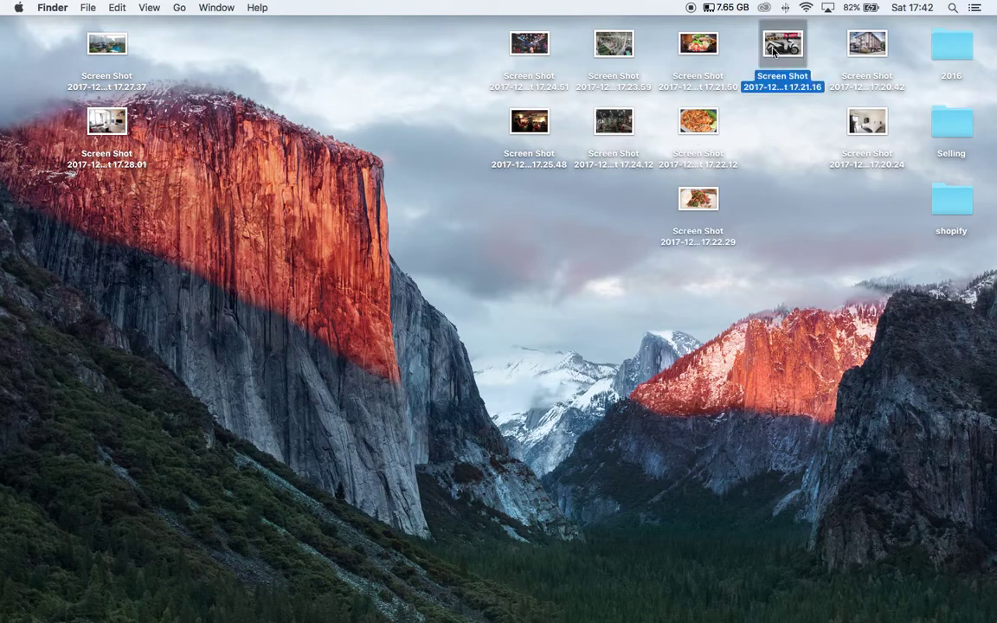
pyautogui.press('space')
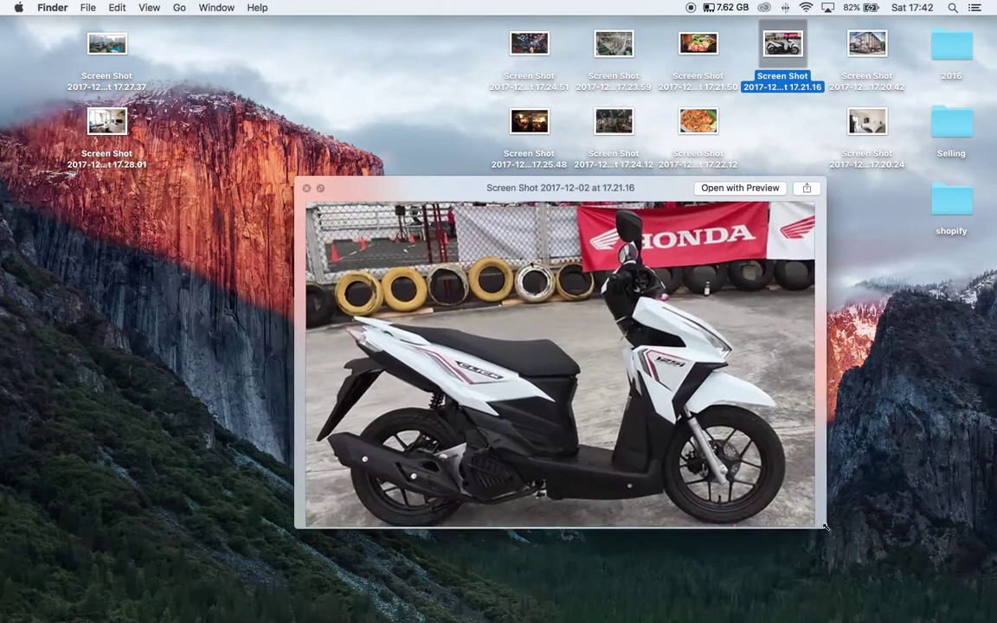
pyautogui.moveTo(697, 469); pyautogui.dragTo(829, 529)
pyautogui.moveTo(500, 191); pyautogui.dragTo(405, 102)
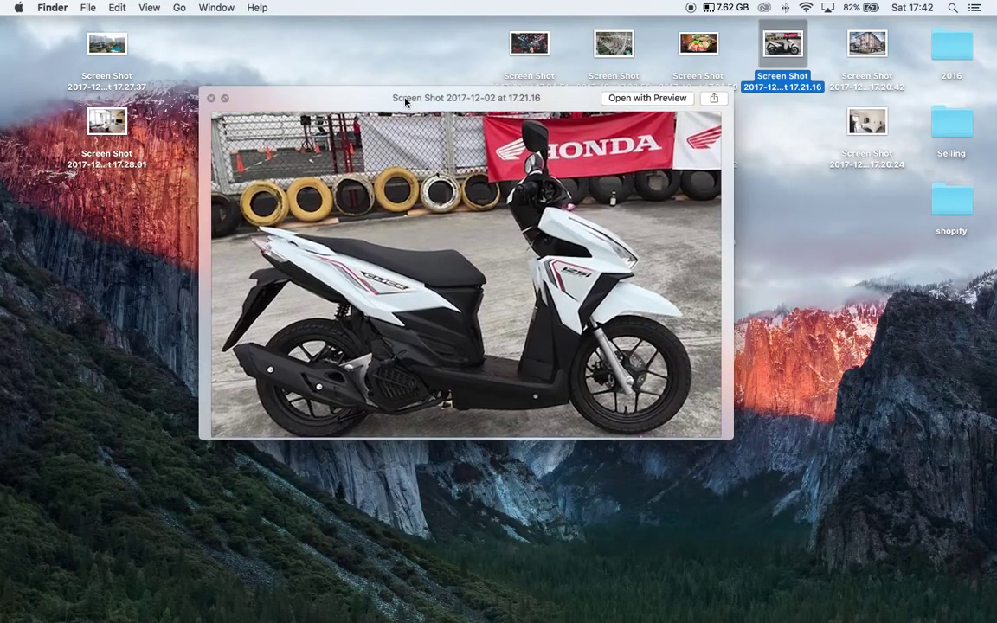
pyautogui.click(211, 100)
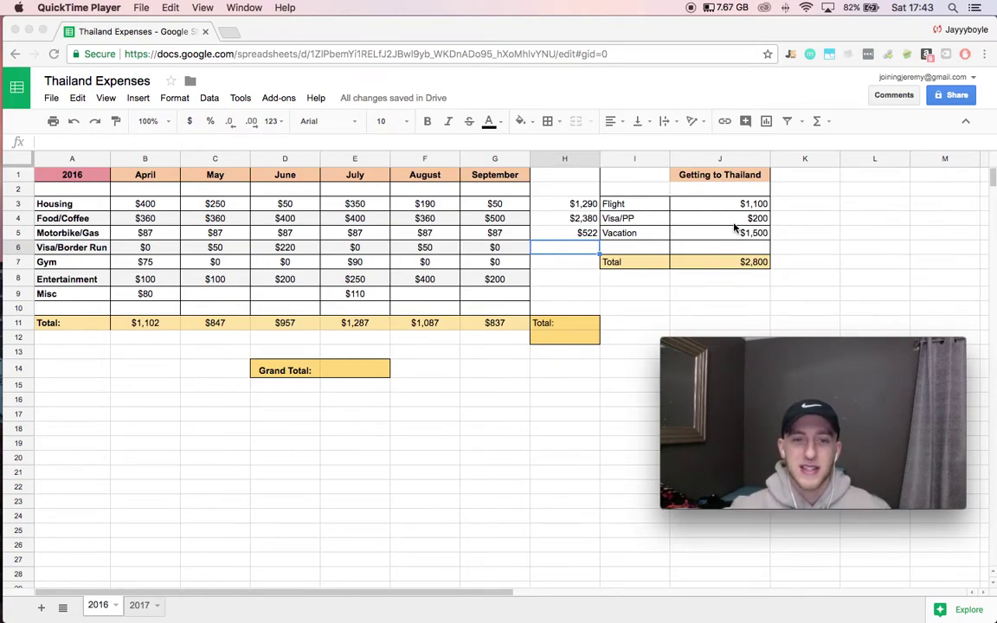
pyautogui.click(199, 227)
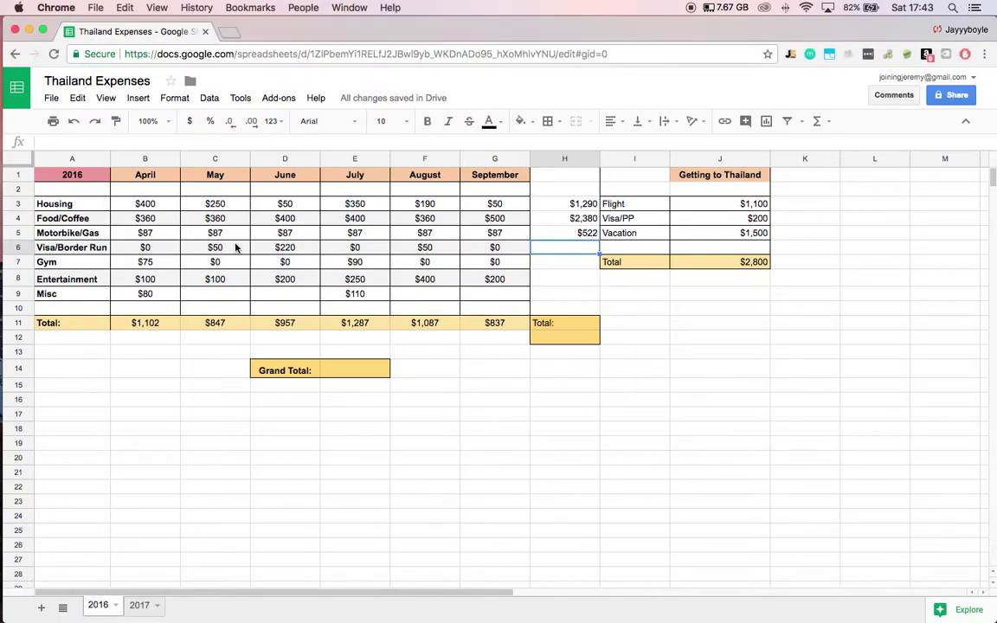
pyautogui.click(234, 251)
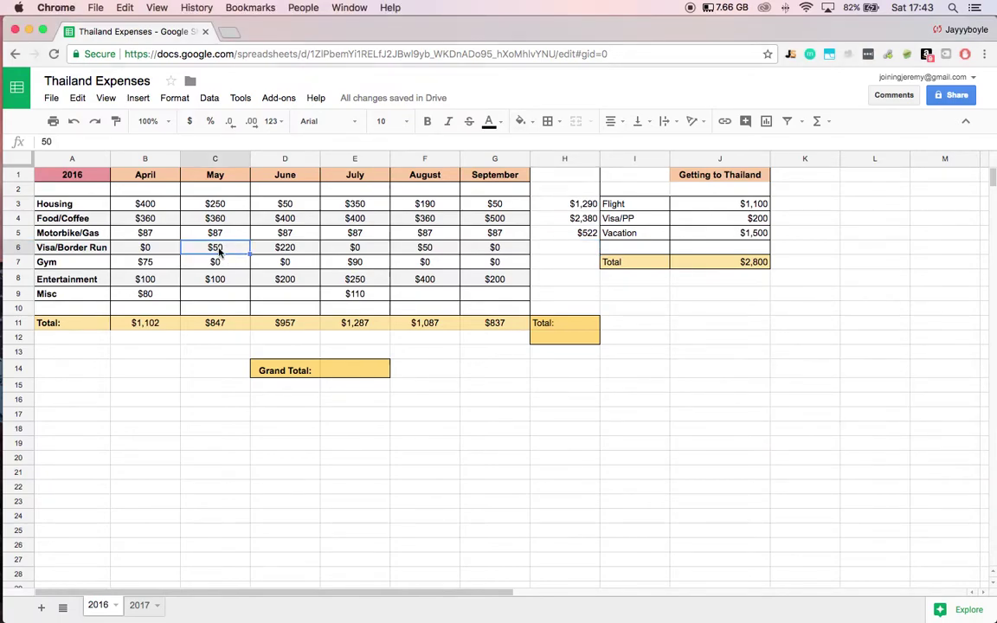
pyautogui.press('super+Tab')
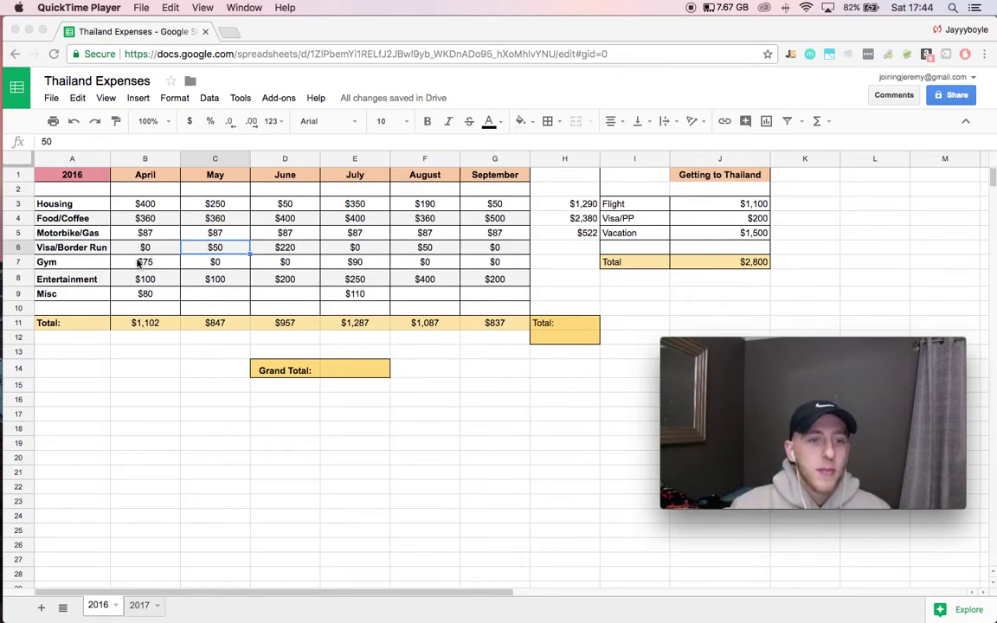
pyautogui.press('super+h')
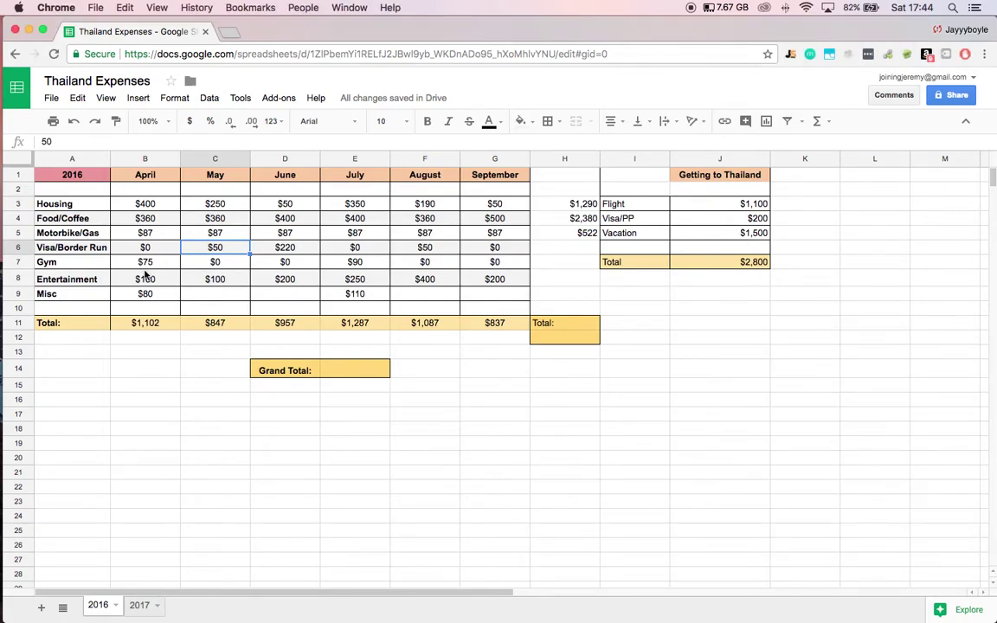
pyautogui.click(563, 251)
# - Enter =SUM(B6:G6) in H6 for the $320 Visa/Border Run total
pyautogui.write('=sum(')
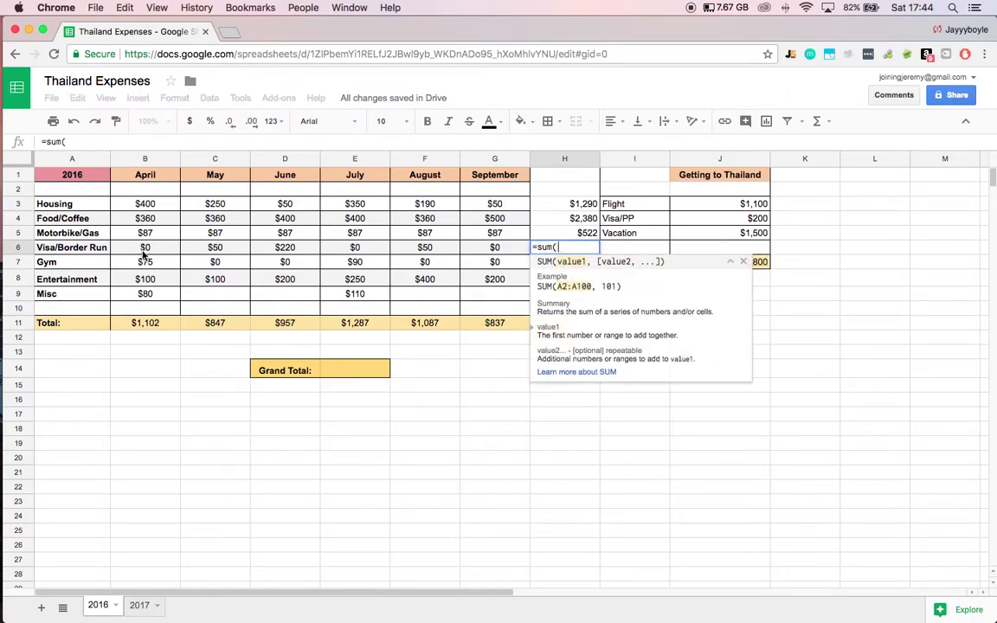
pyautogui.moveTo(137, 248); pyautogui.dragTo(489, 249)
pyautogui.press('Return')
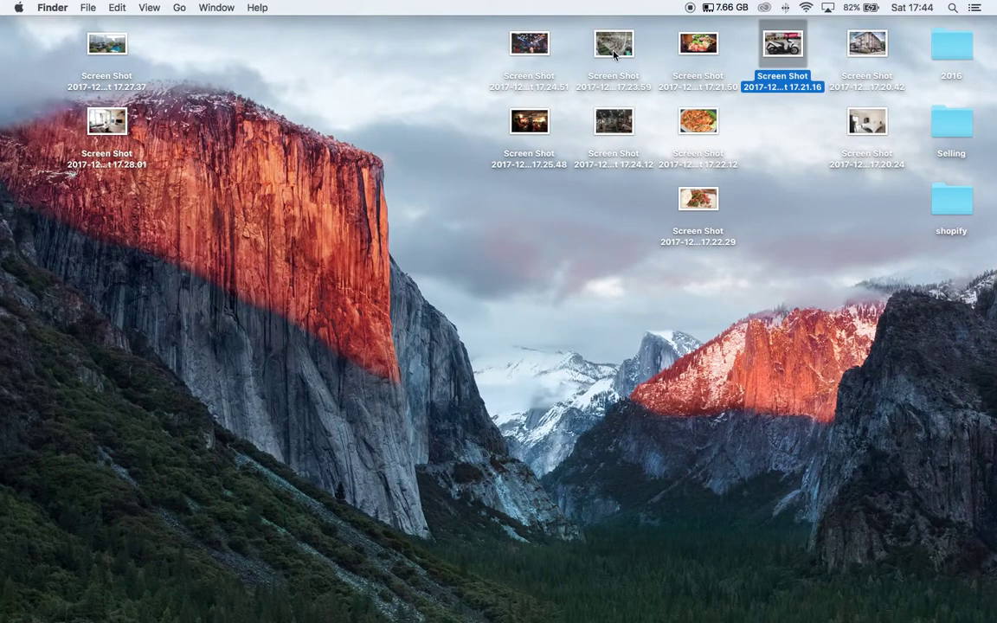
# - Preview the 17.23.59 and 17.24.12 gym screenshots in Quick Look, then close the preview
pyautogui.click(615, 47)
pyautogui.press('space')
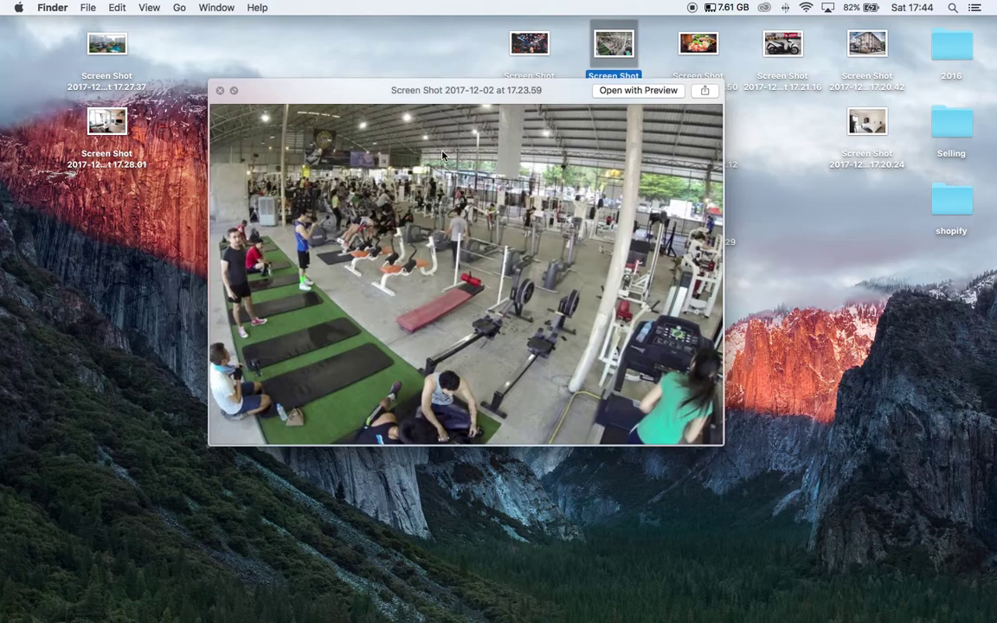
pyautogui.press('space')
pyautogui.press('Down')
pyautogui.press('space')
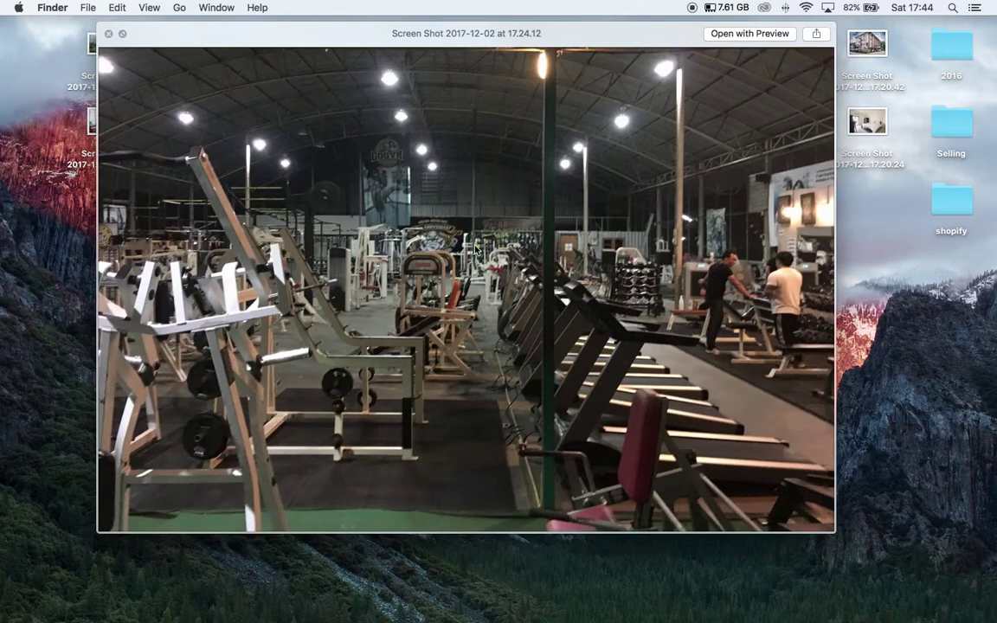
pyautogui.press('space')
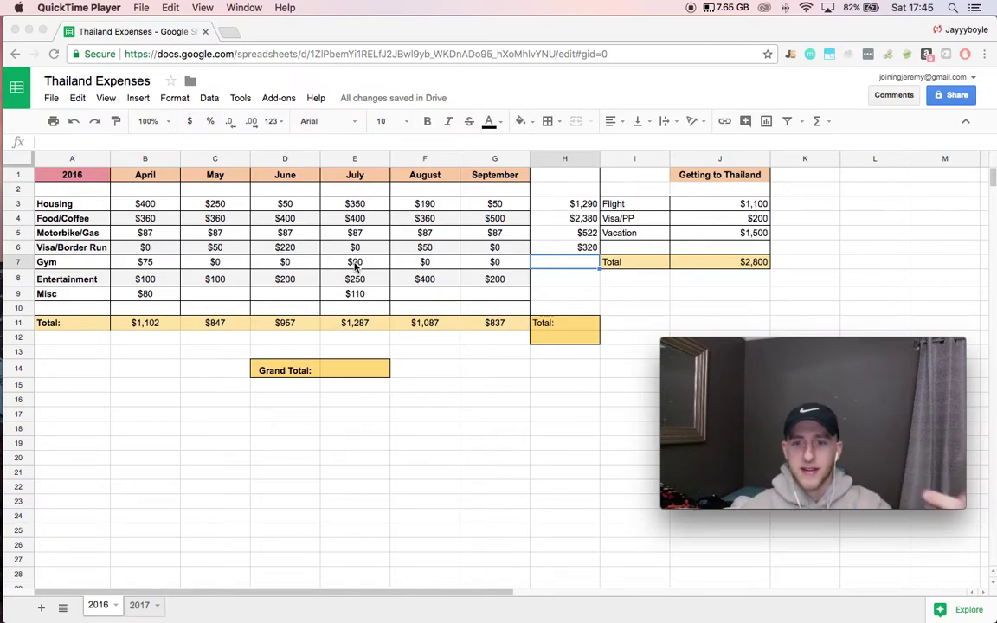
# - Enter =SUM(B7:G7) in H7 for the $165 Gym total
pyautogui.press('super+q')
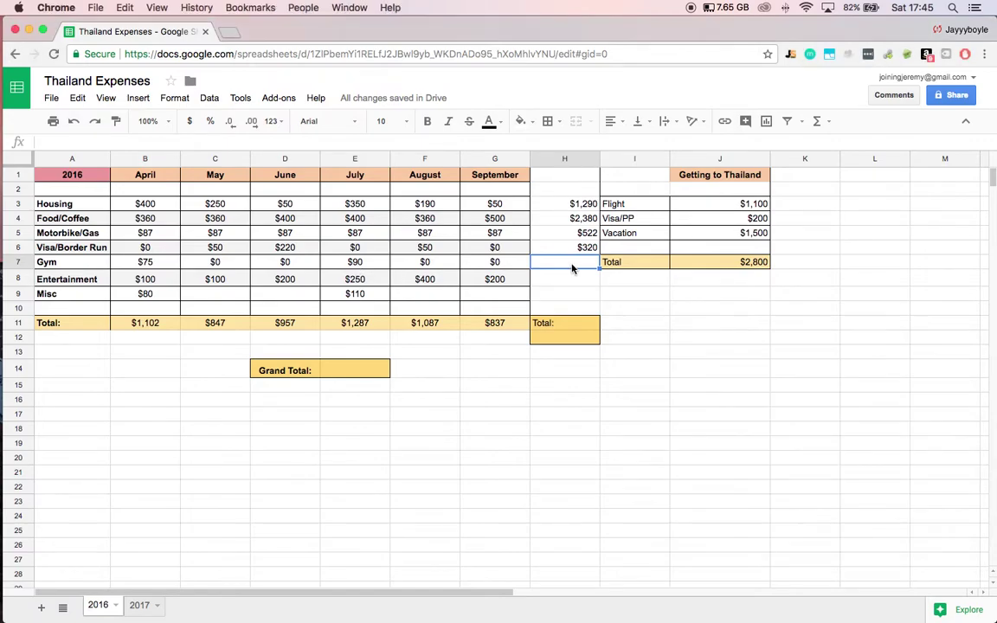
pyautogui.write('=sum(')
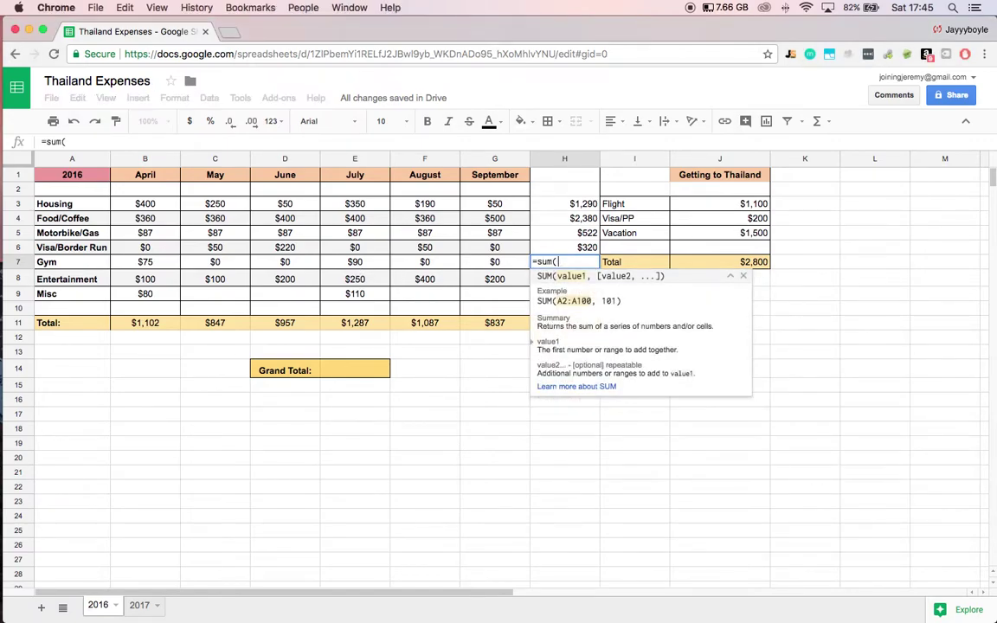
pyautogui.press('Left')
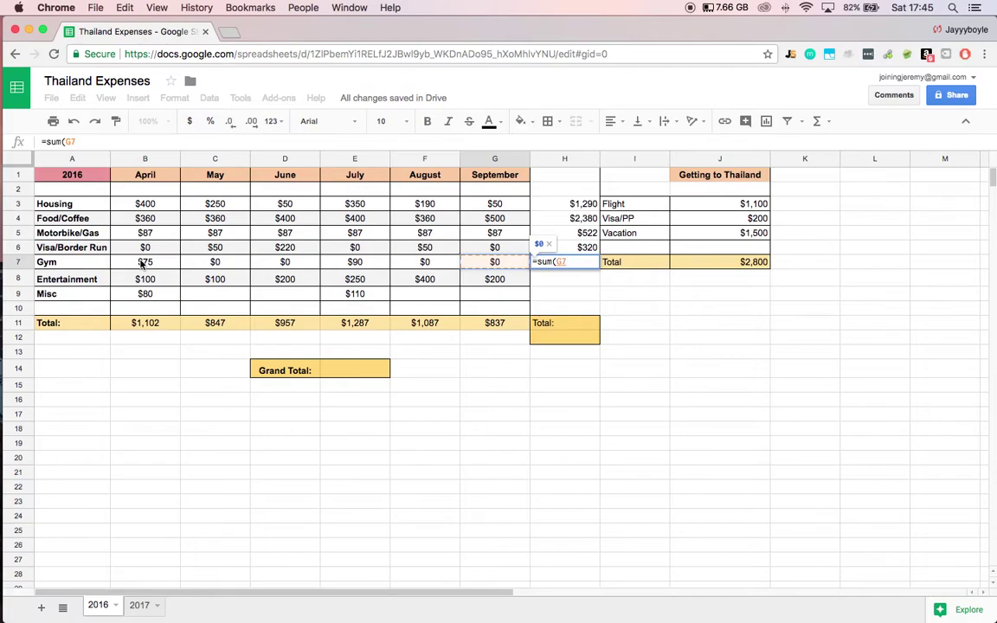
pyautogui.keyDown('shift'); pyautogui.click(141, 263); pyautogui.keyUp('shift')
pyautogui.press('Return')
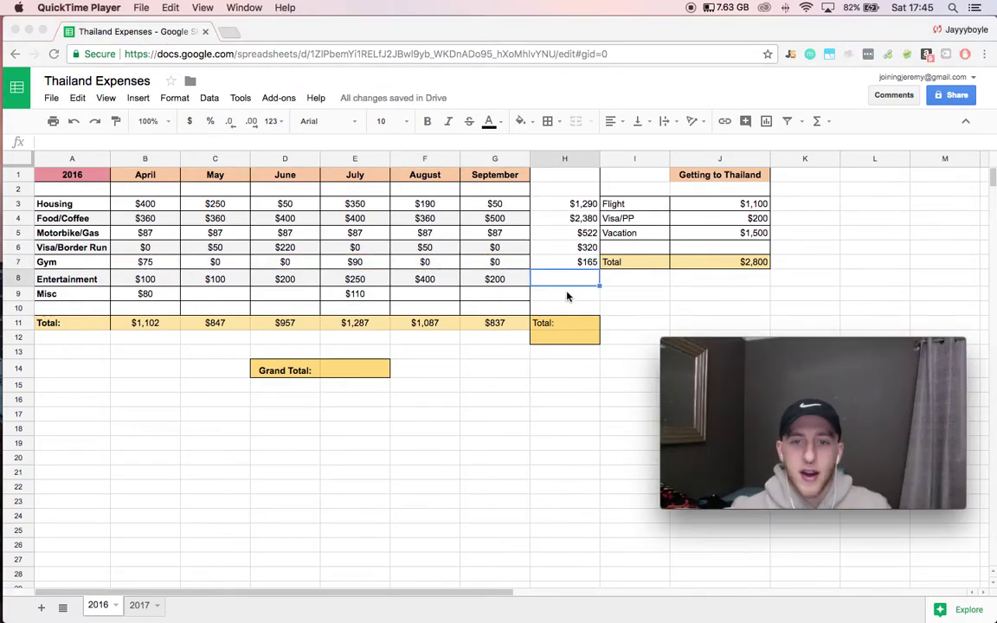
# - Calculate 165/6 in Spotlight, then return to the sheet
pyautogui.press('super+space')
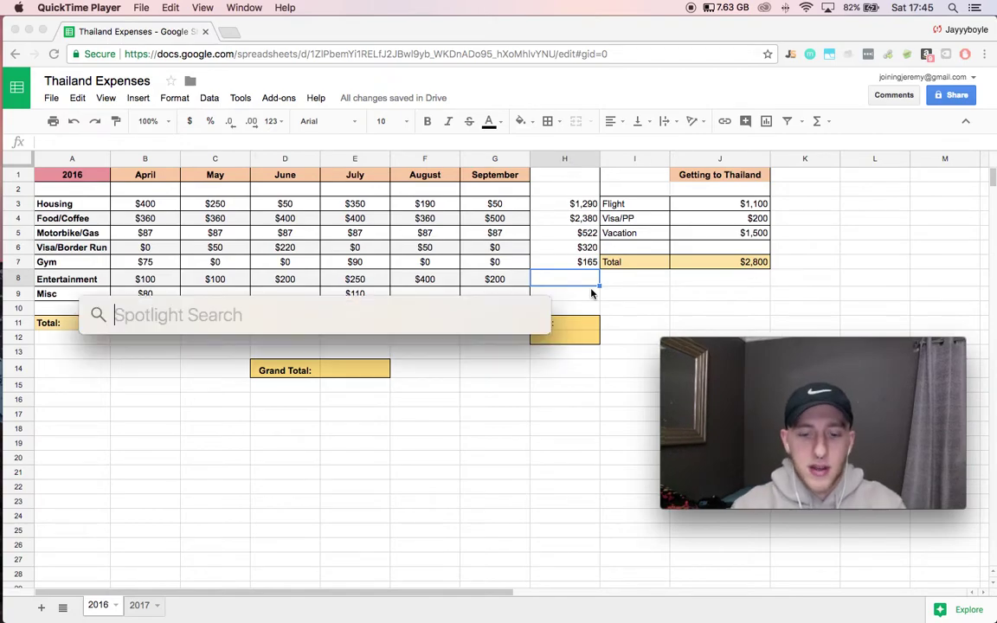
pyautogui.write('165/')
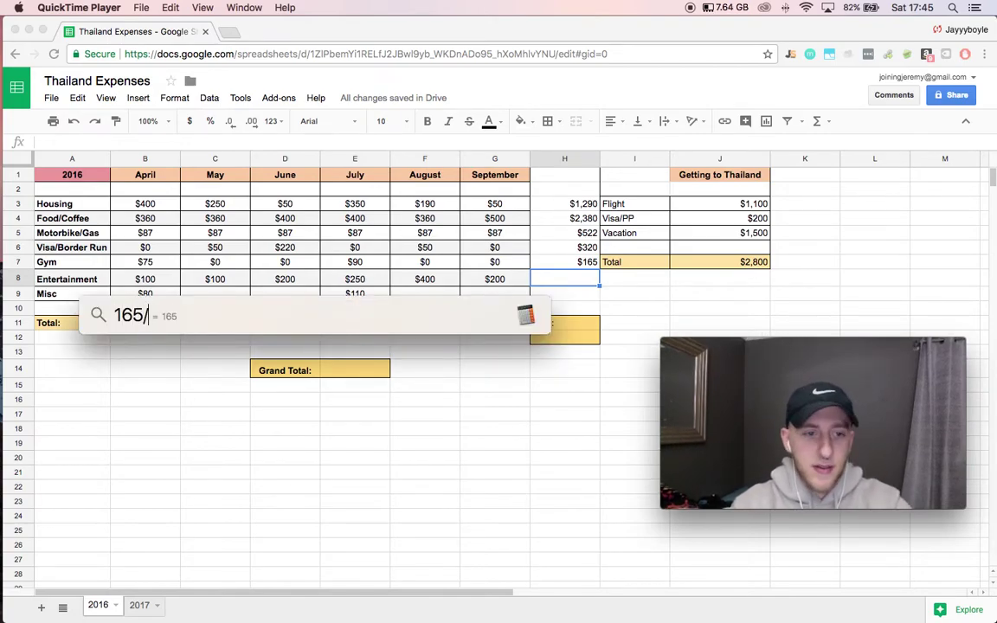
pyautogui.write('6')
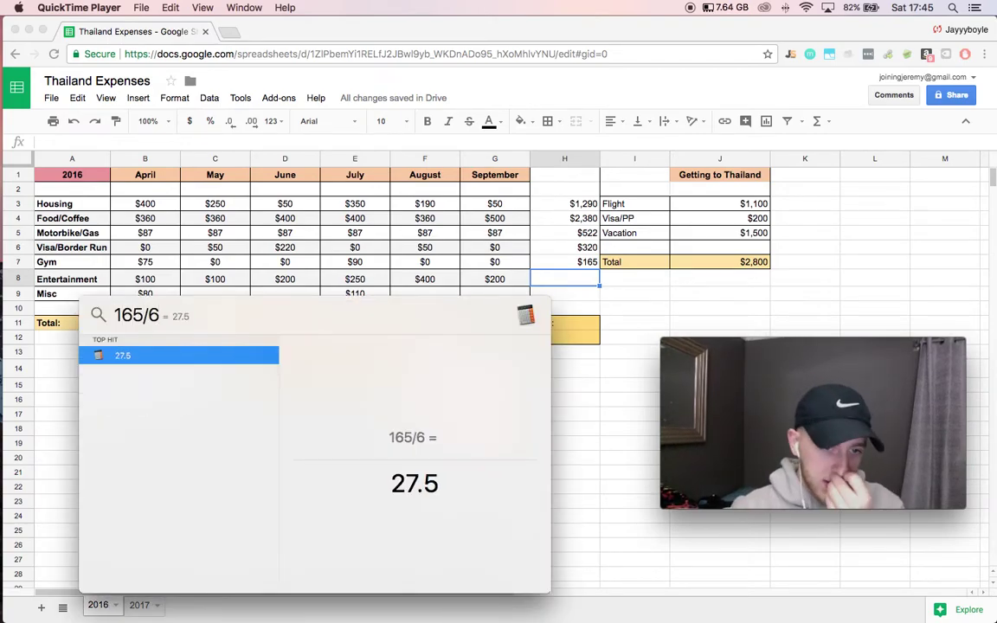
pyautogui.click(594, 278)
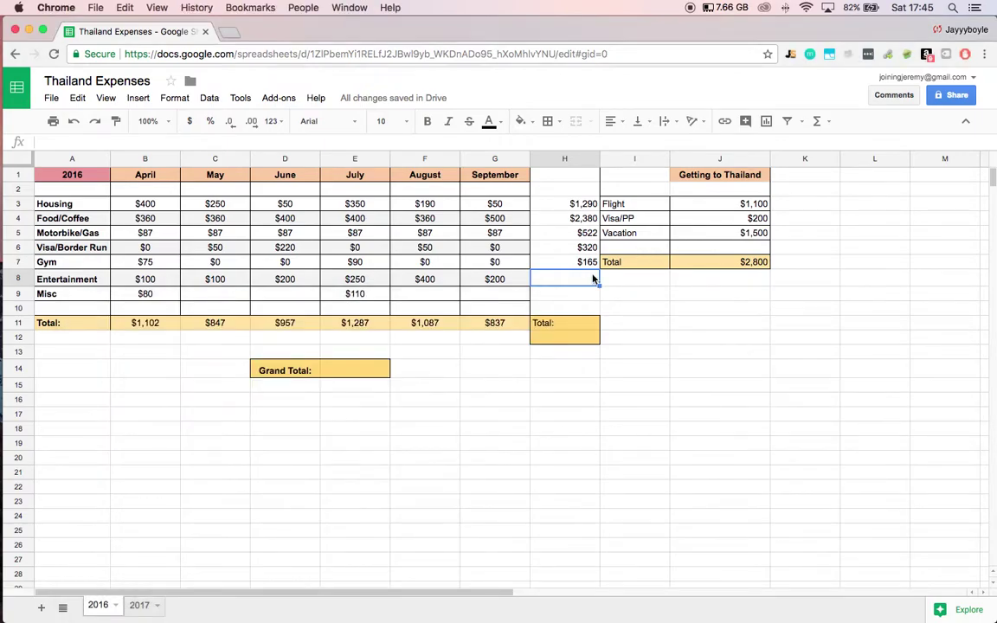
pyautogui.press('super+Tab')
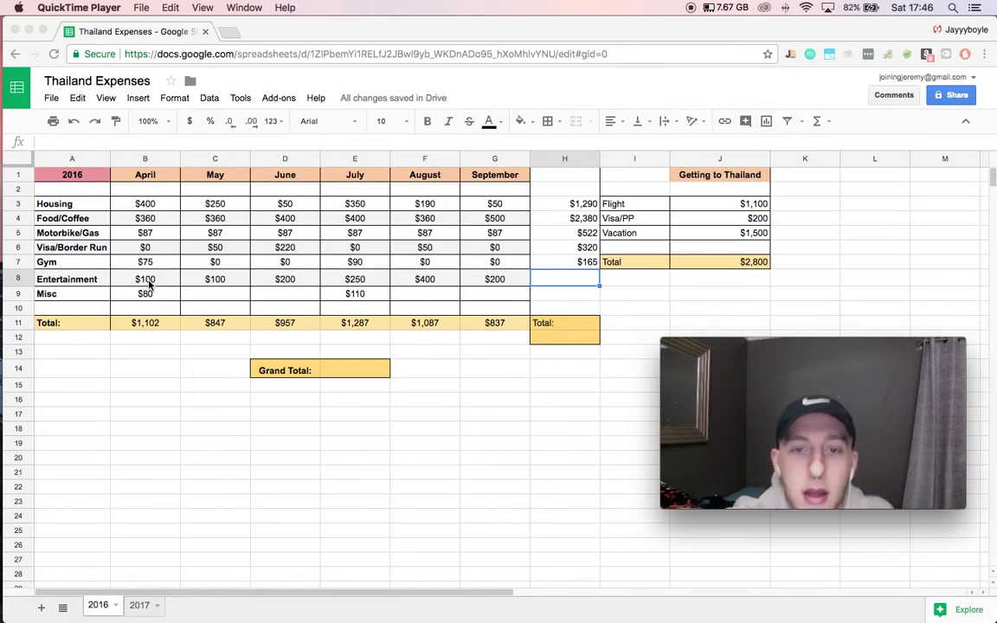
pyautogui.hotkey('ctrl', 'Left')
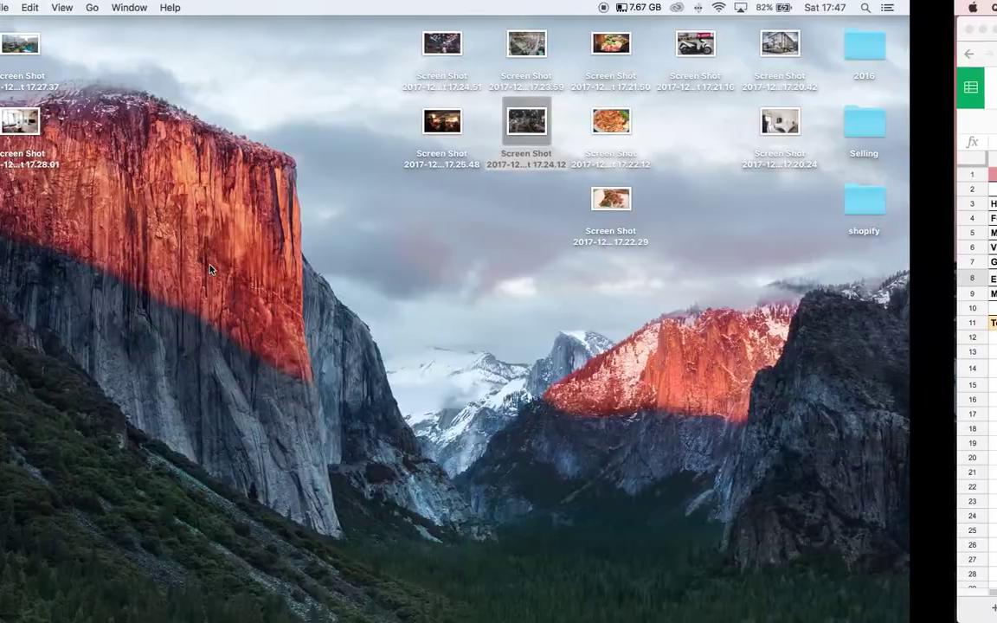
pyautogui.click(540, 257)
pyautogui.click(536, 38)
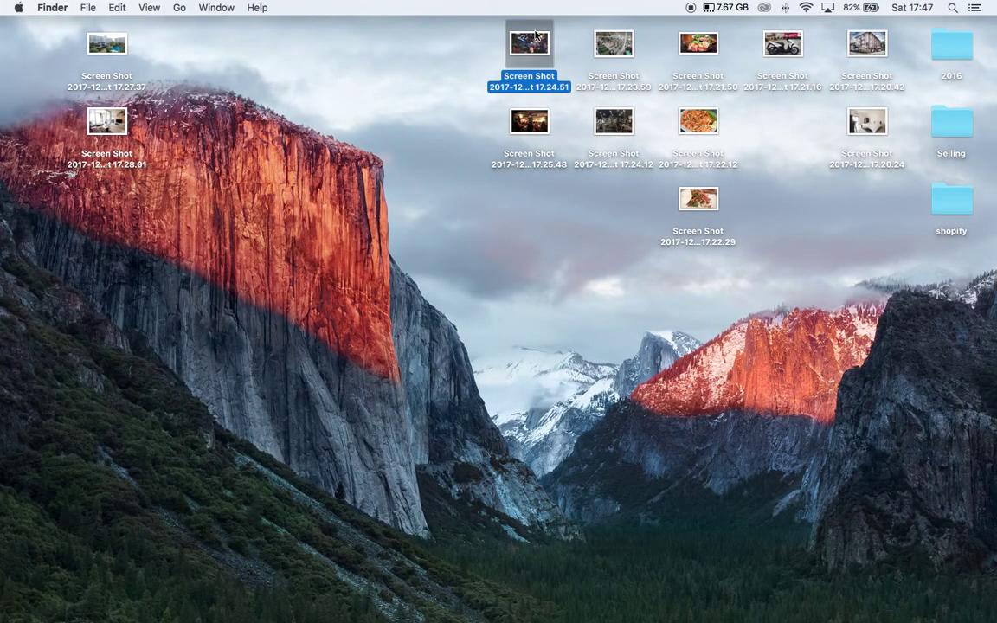
pyautogui.press('Down')
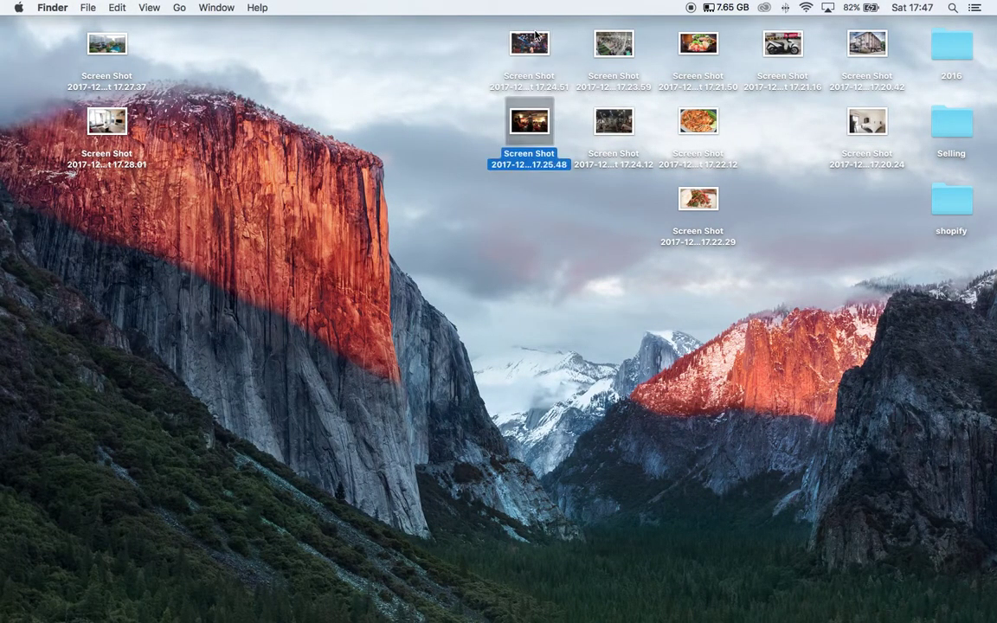
pyautogui.press('space')
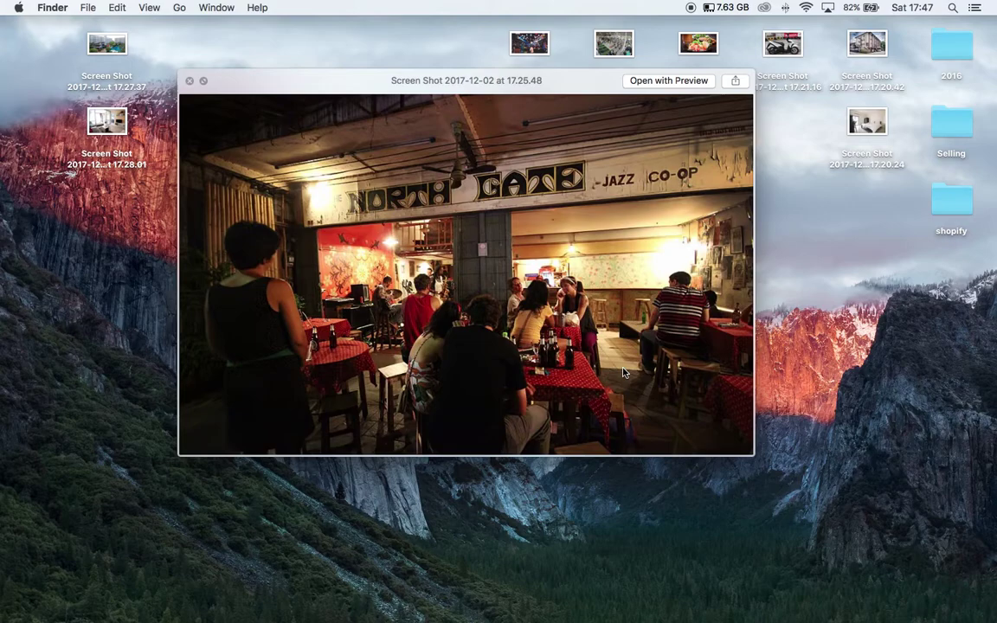
pyautogui.press('space')
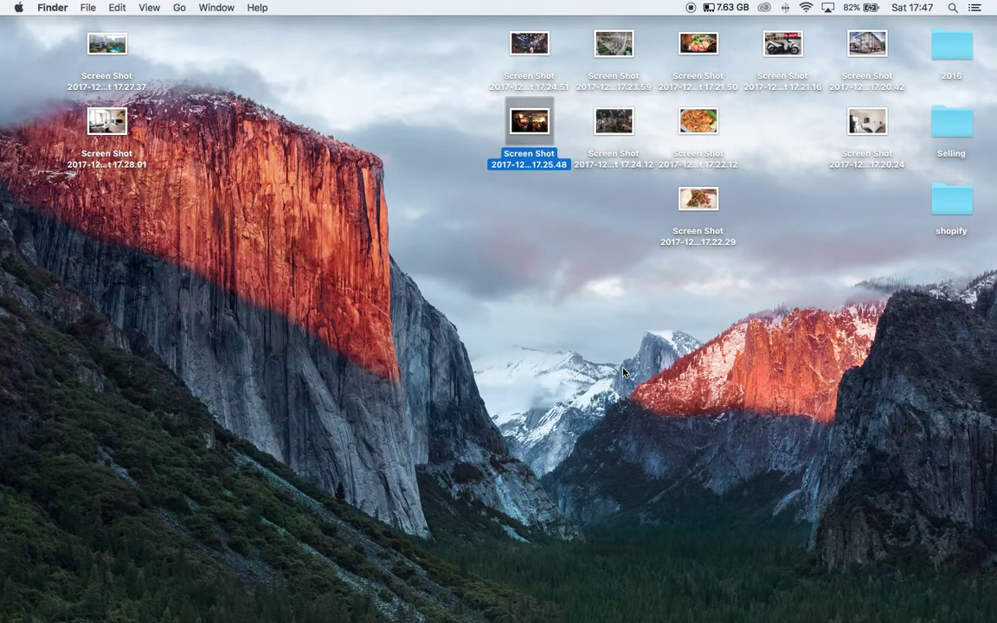
pyautogui.press('Up')
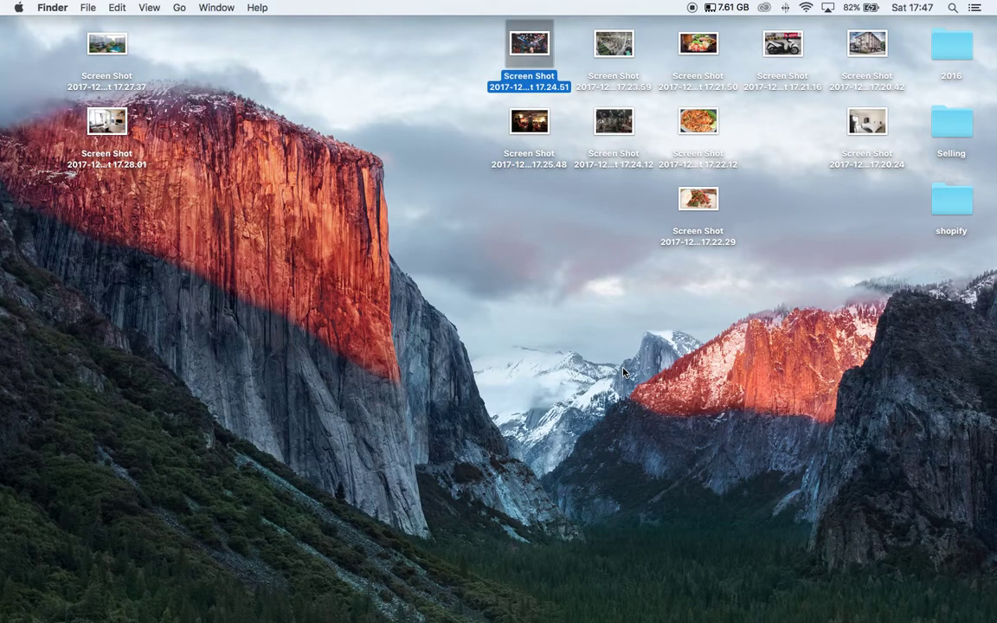
pyautogui.press('space')
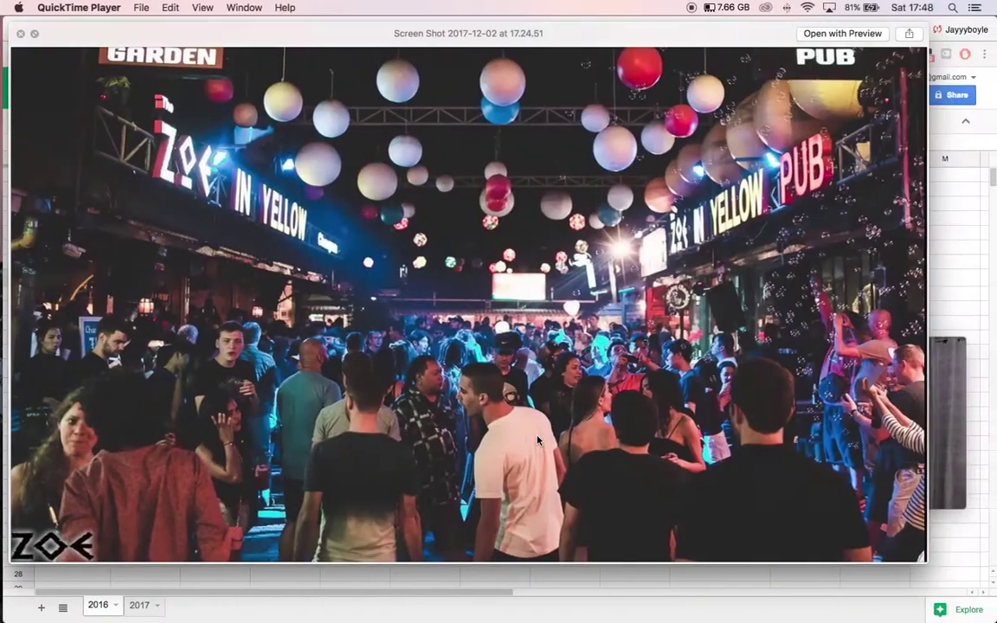
# - Enter =SUM(B8:G8) in H8 for the $1,250 Entertainment total
pyautogui.press('space')
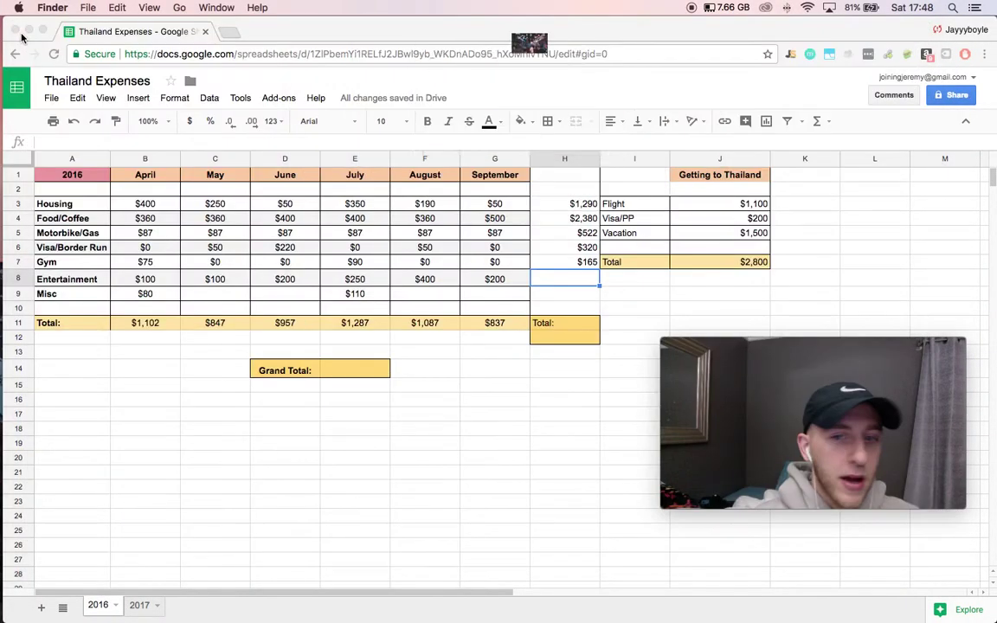
pyautogui.click(564, 277)
pyautogui.write('=')
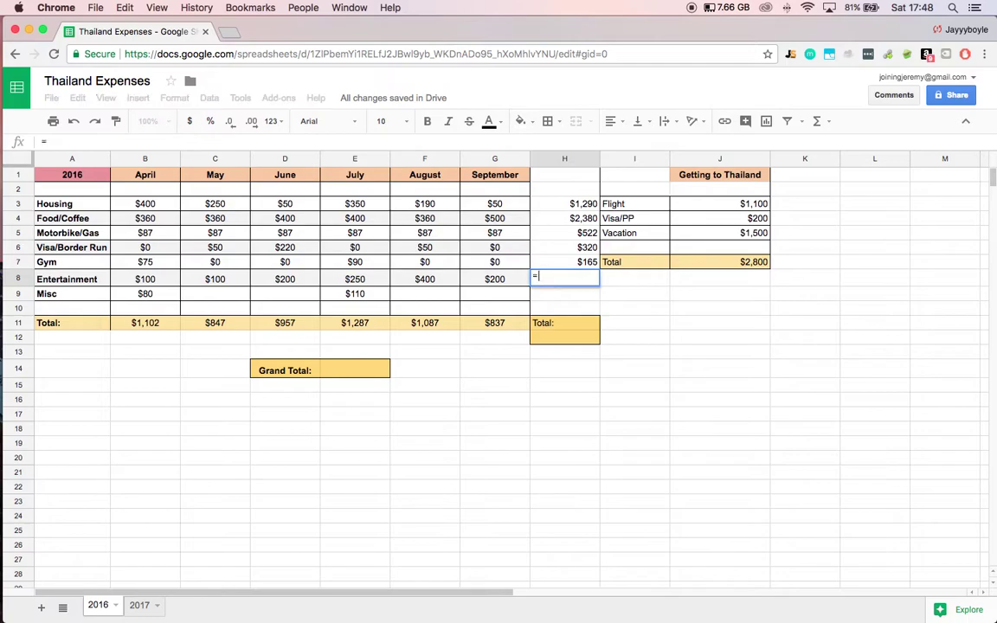
pyautogui.write('sum(')
pyautogui.click(154, 279)
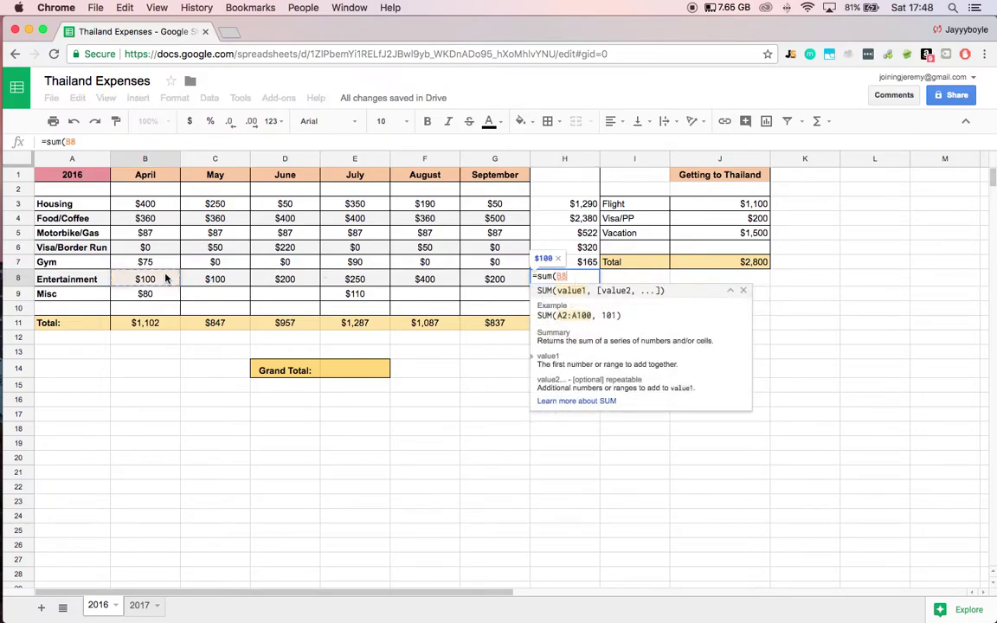
pyautogui.keyDown('shift'); pyautogui.click(504, 277); pyautogui.keyUp('shift')
pyautogui.press('Return')
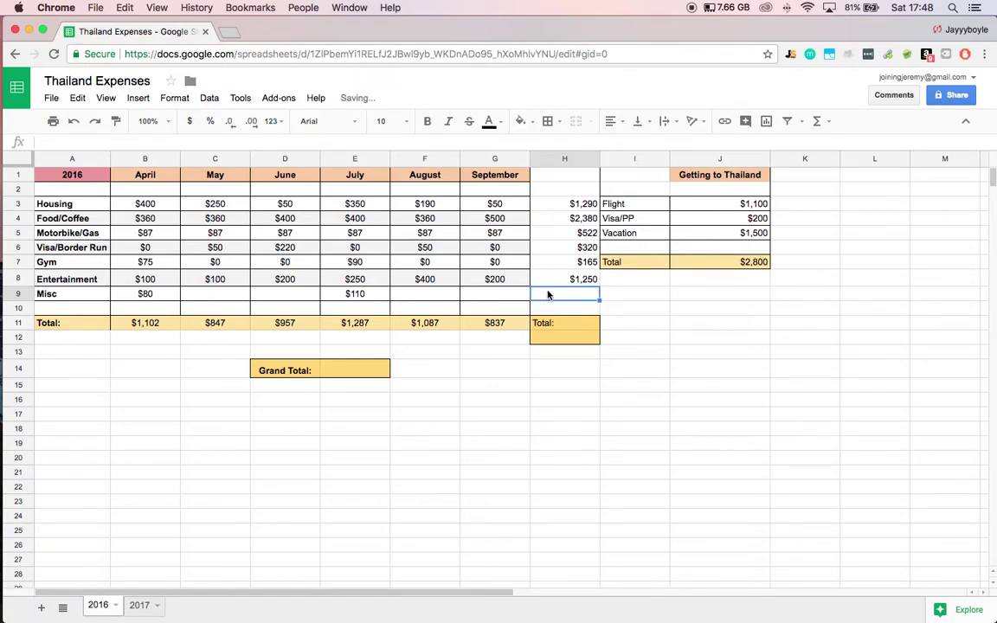
pyautogui.press('super+Tab')
pyautogui.press('super+Tab')
pyautogui.press('super+Tab')
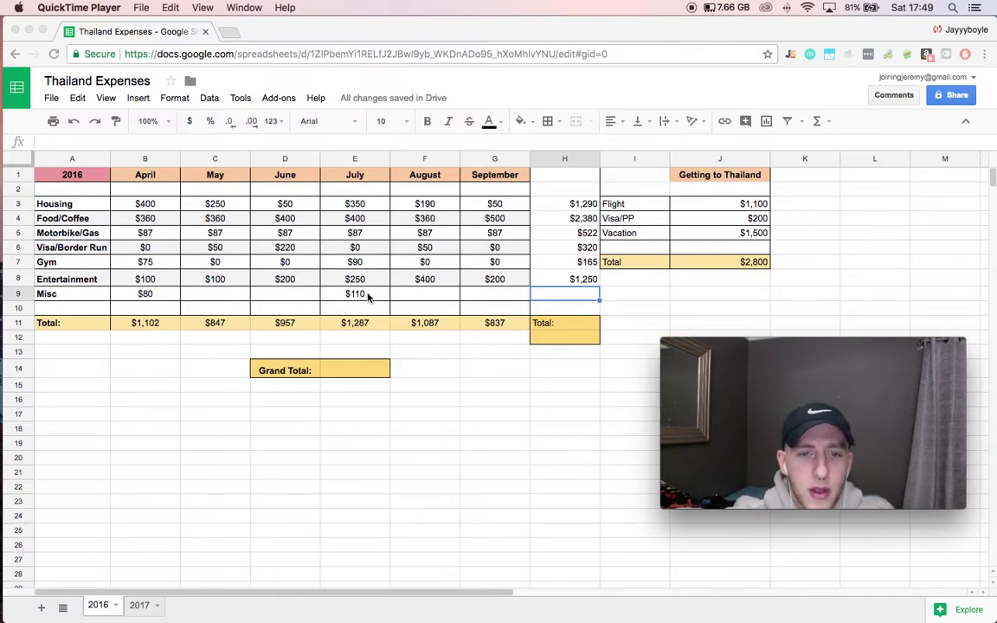
# - Enter =SUM(B9:G9) in H9 for the $190 Misc total
pyautogui.click(552, 298)
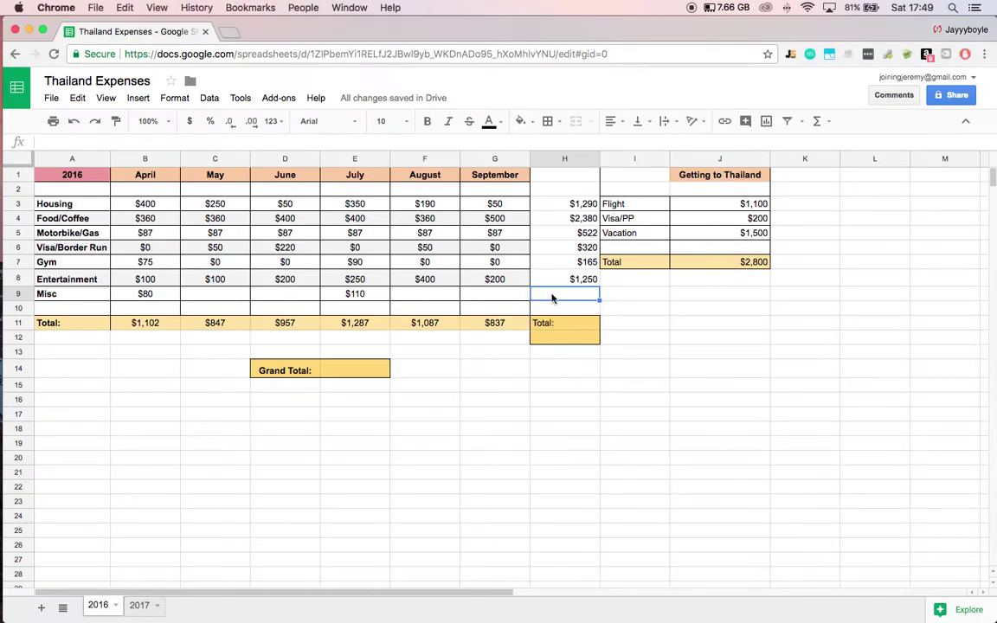
pyautogui.write('=sum(')
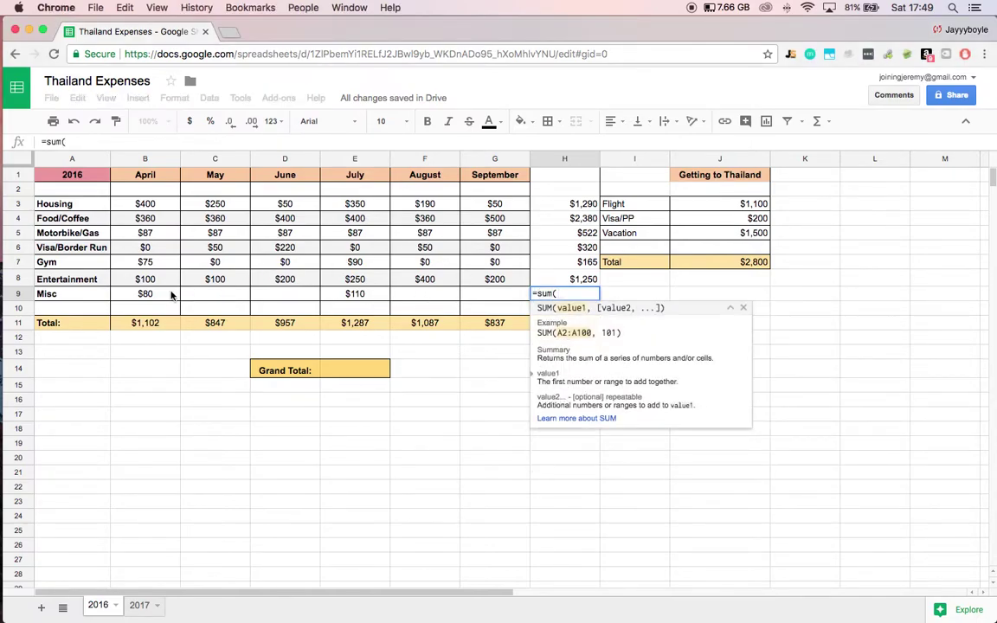
pyautogui.moveTo(172, 296); pyautogui.dragTo(478, 292)
pyautogui.write(')')
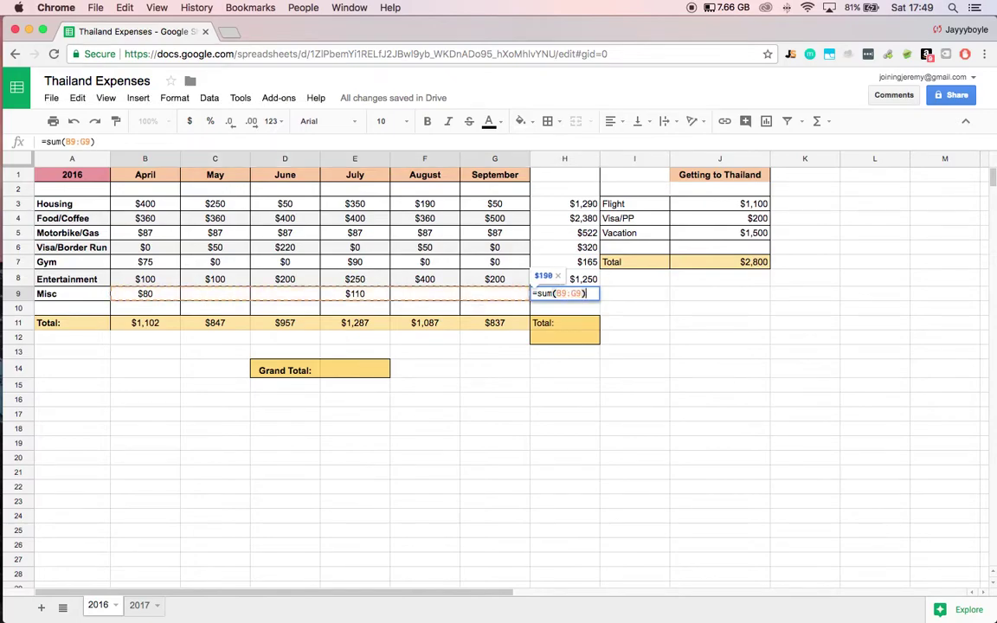
pyautogui.press('Return')
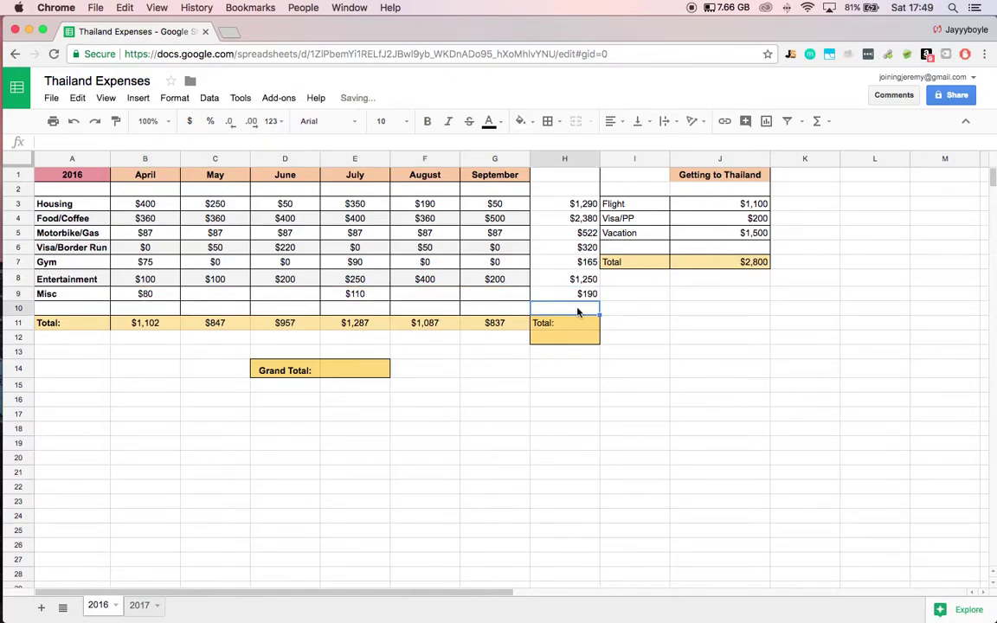
pyautogui.press('super+Tab')
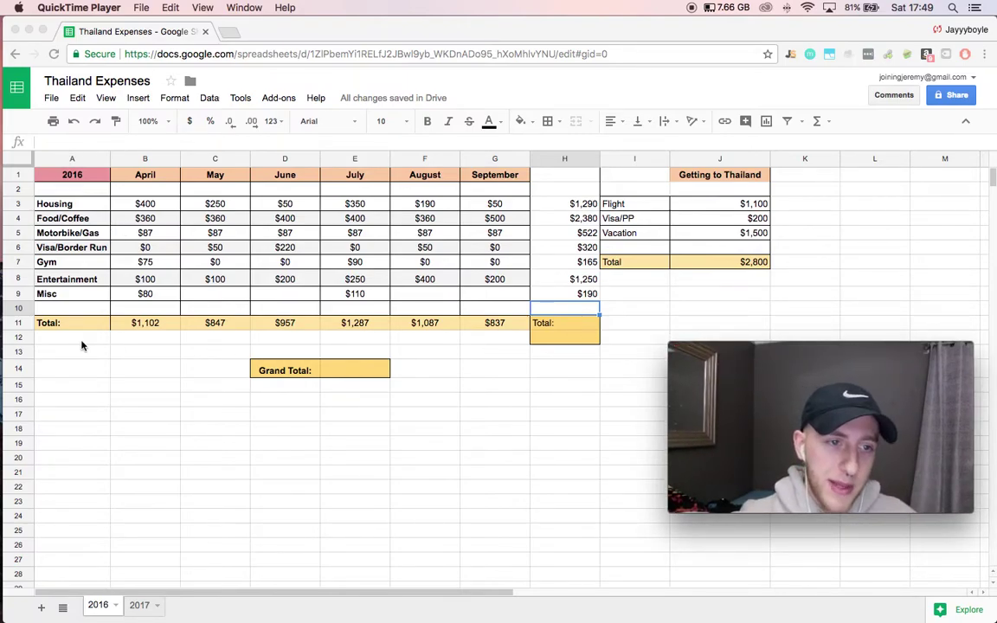
# - Enter =SUM(H3:H9) in H12 to total the row totals, giving $6,117
pyautogui.click(588, 327)
pyautogui.click(573, 338)
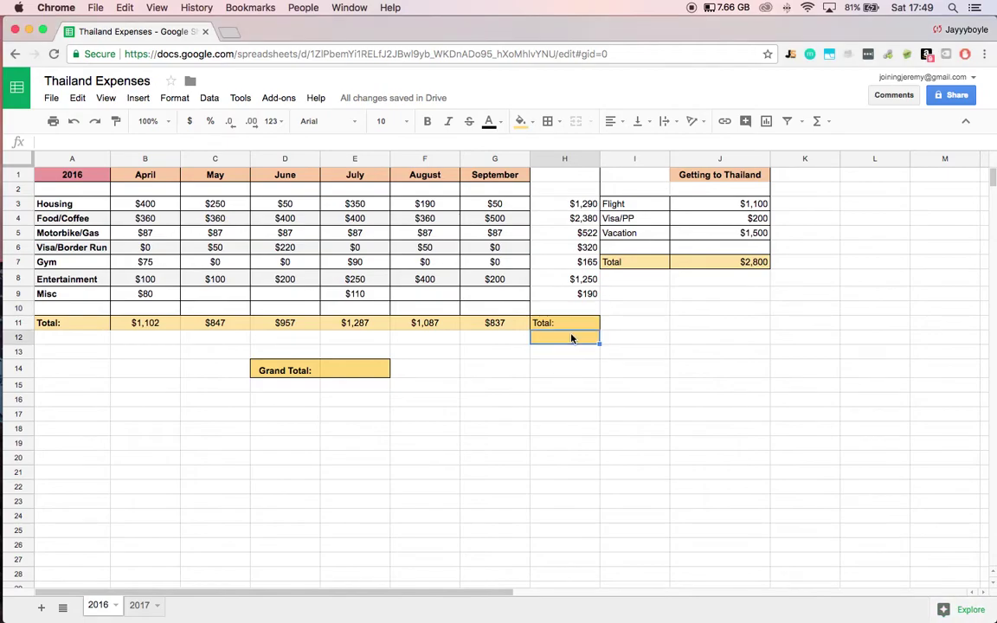
pyautogui.write('=sum(')
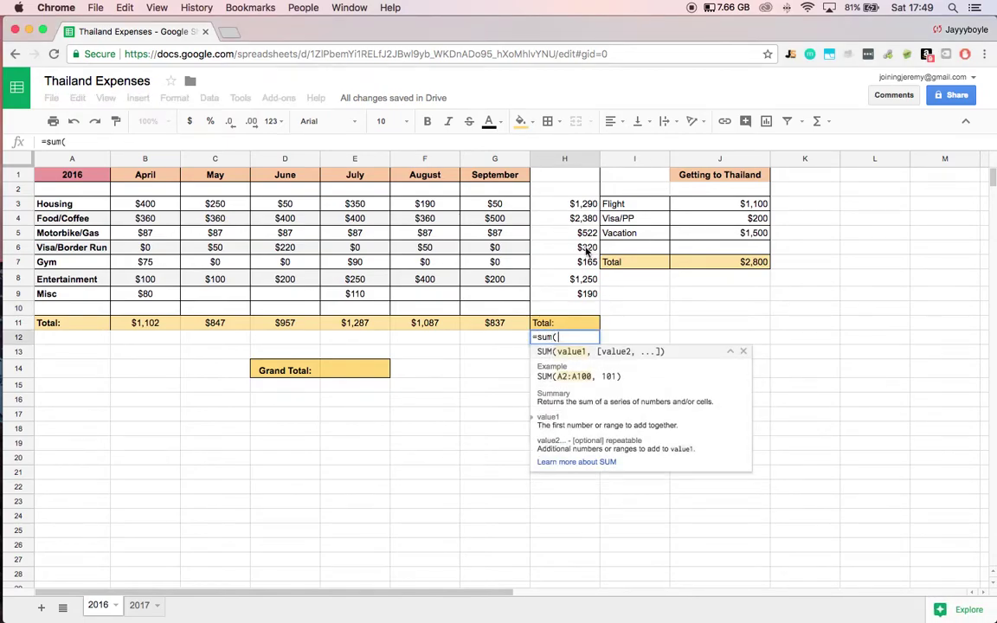
pyautogui.click(586, 205)
pyautogui.moveTo(586, 205); pyautogui.dragTo(588, 297)
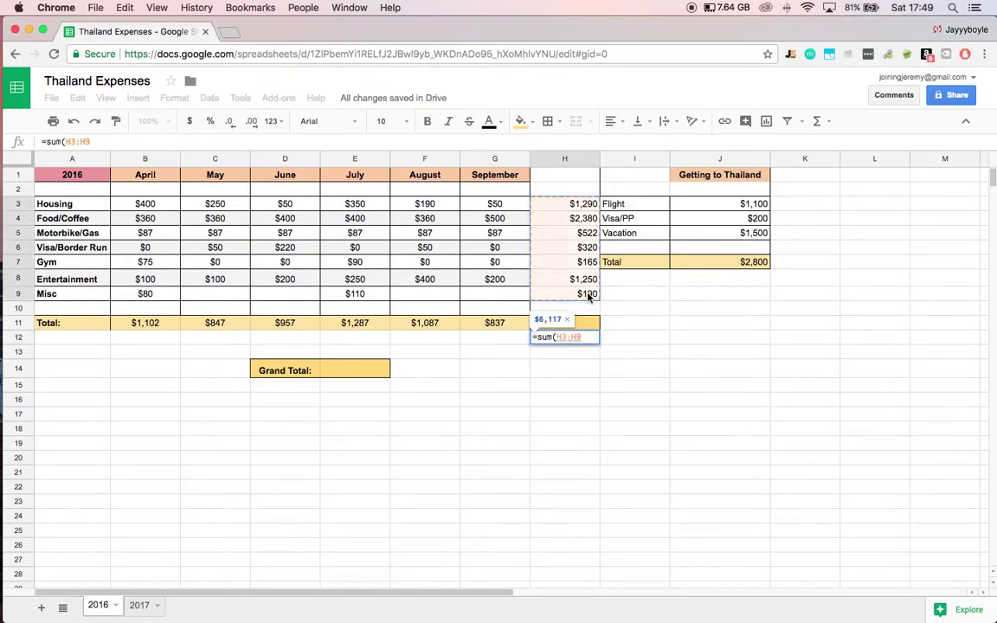
pyautogui.press('Return')
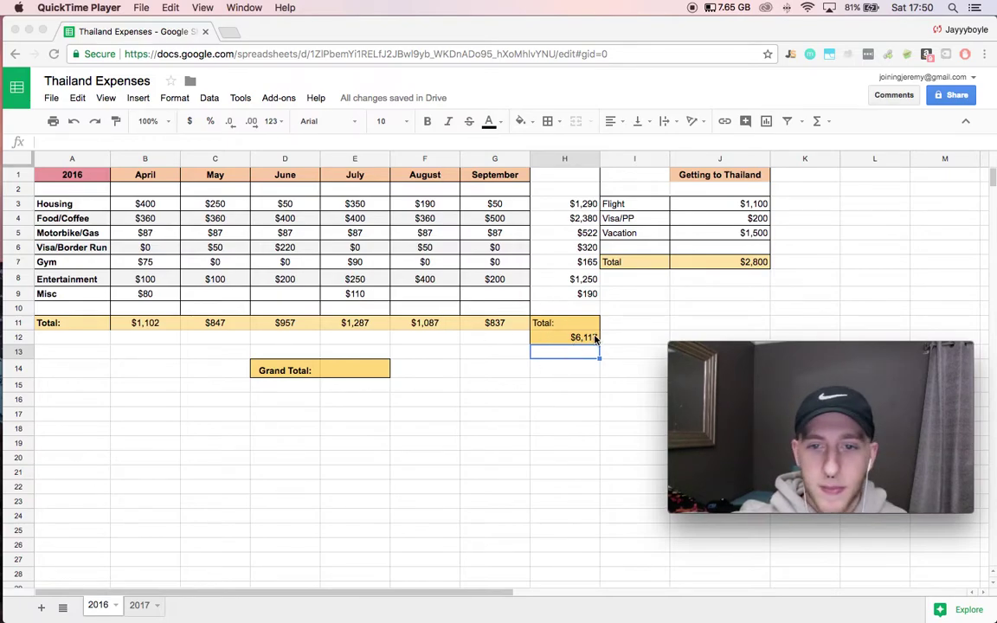
# - Switch away from the spreadsheet window and back again
pyautogui.press('super+Tab')
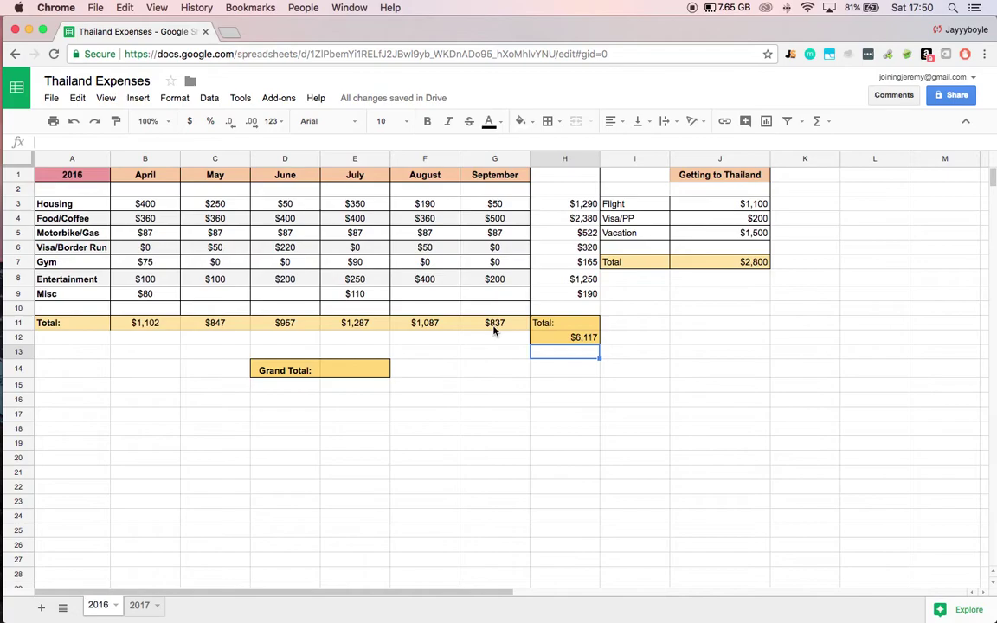
pyautogui.press('super+Tab')
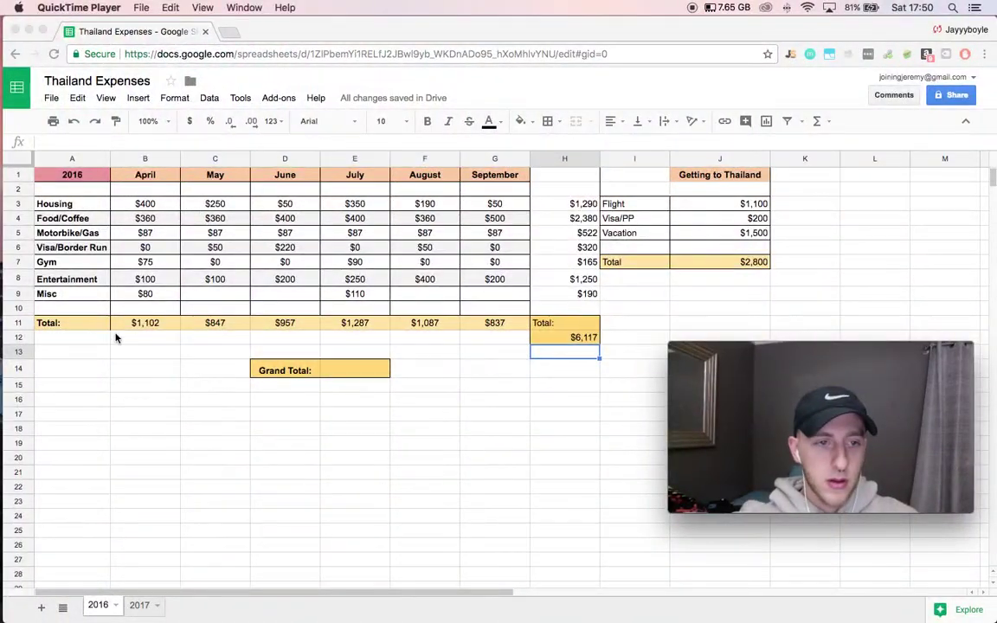
pyautogui.click(118, 337)
pyautogui.press('super+Tab')
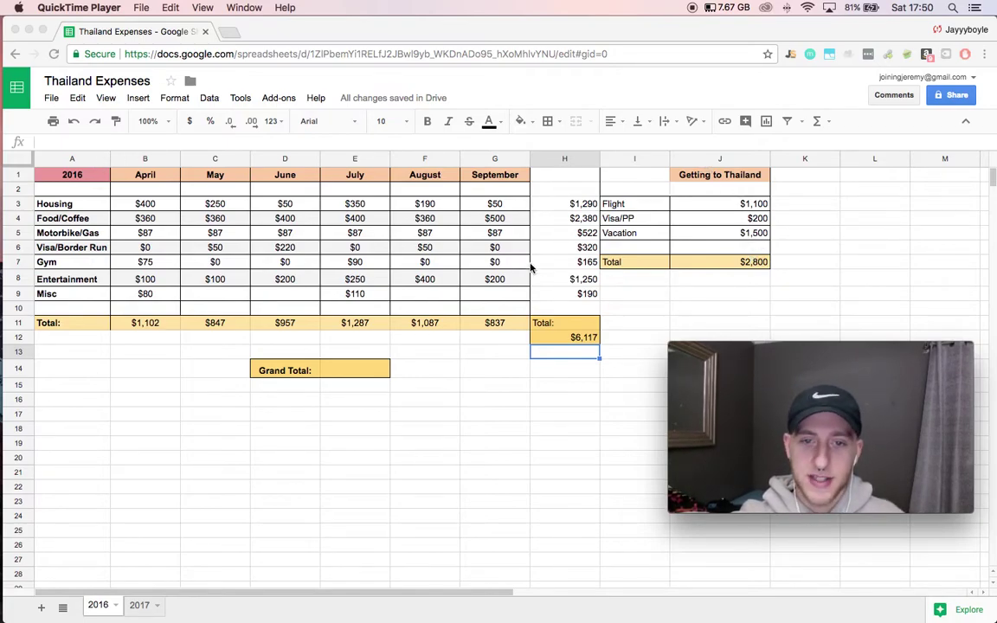
# - Enter =SUM(J7,H12) beside Grand Total, adding the $2,800 travel and $6,117 totals for $8,917
pyautogui.click(364, 376)
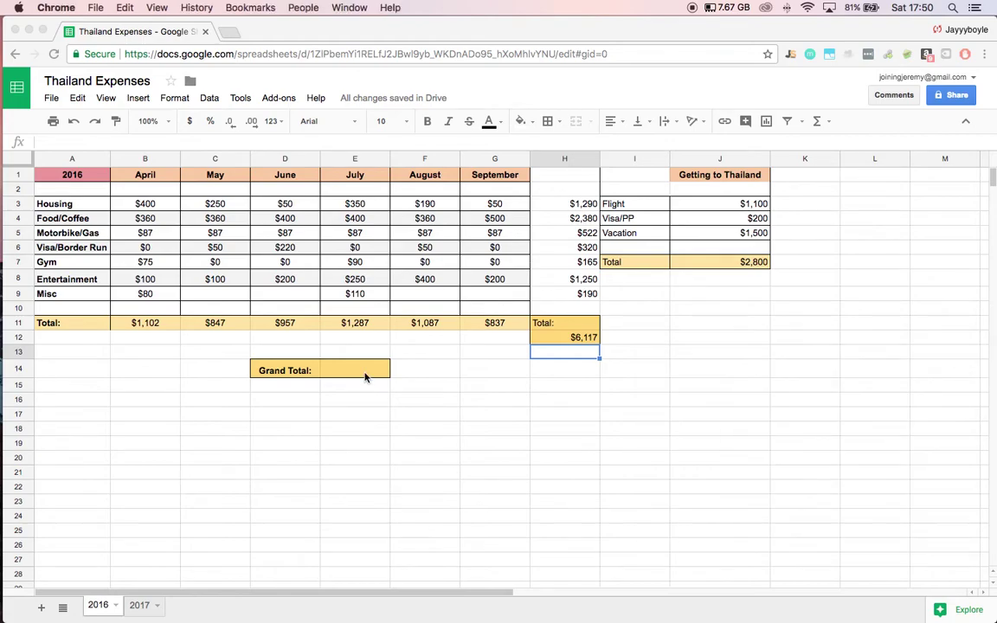
pyautogui.click(365, 376)
pyautogui.write('=sum')
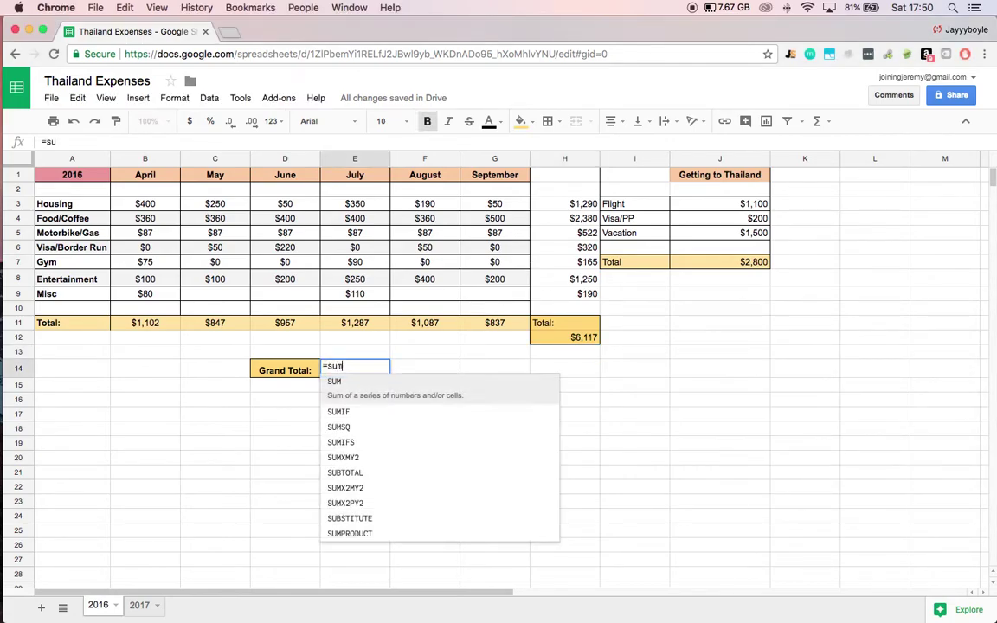
pyautogui.write('(')
pyautogui.click(580, 338)
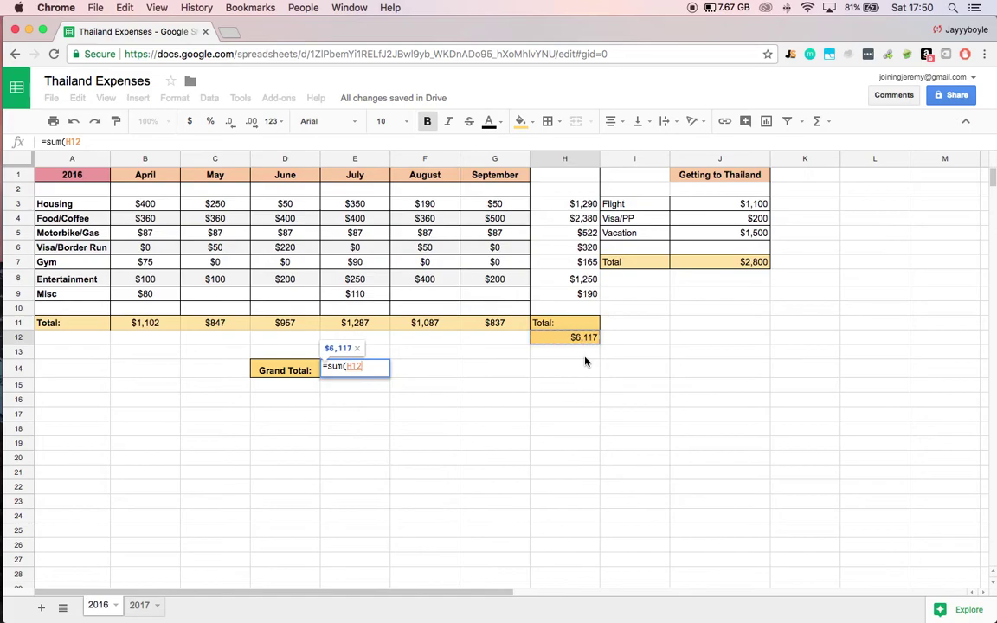
pyautogui.click(741, 263)
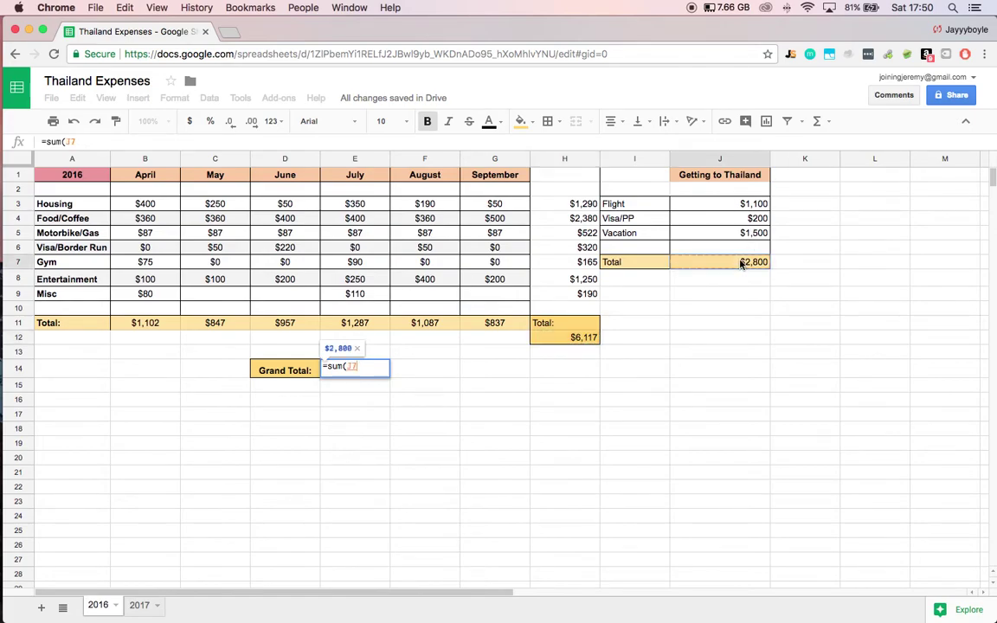
pyautogui.write(',')
pyautogui.click(567, 337)
pyautogui.write(')')
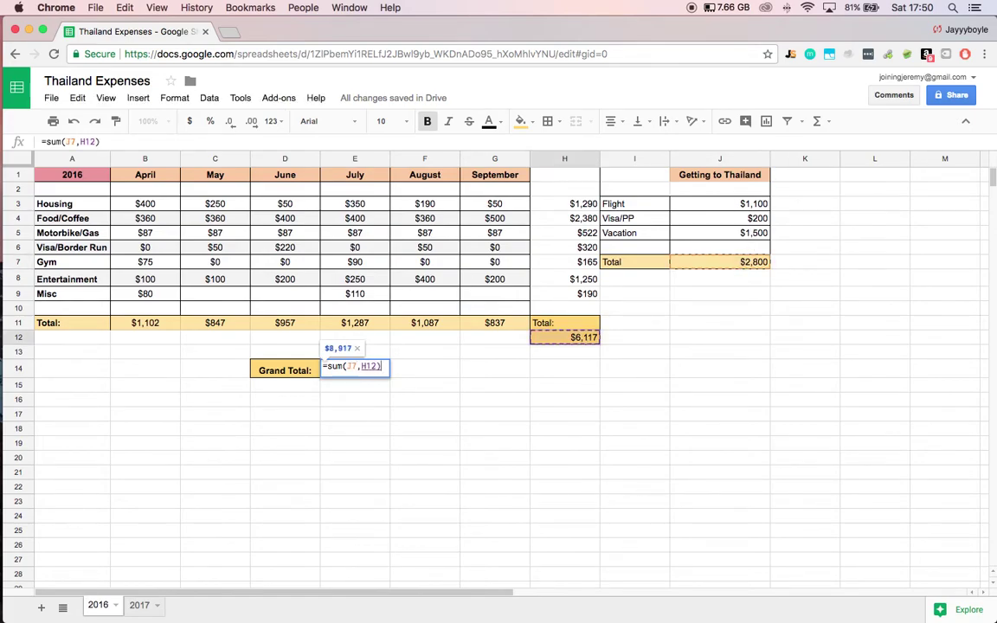
pyautogui.press('Return')
pyautogui.press('super+Tab')
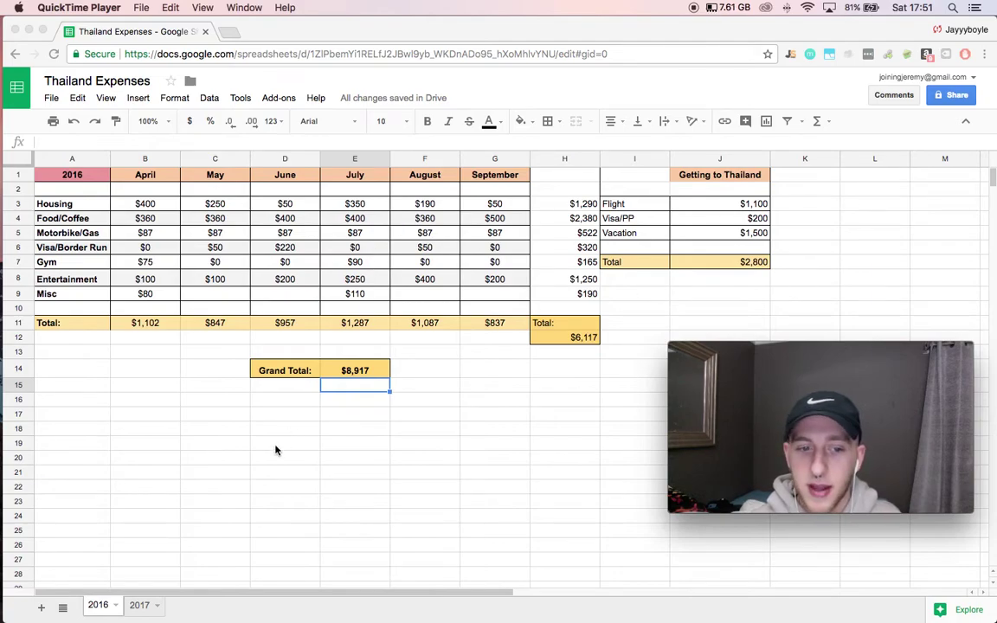
pyautogui.press('super+h')
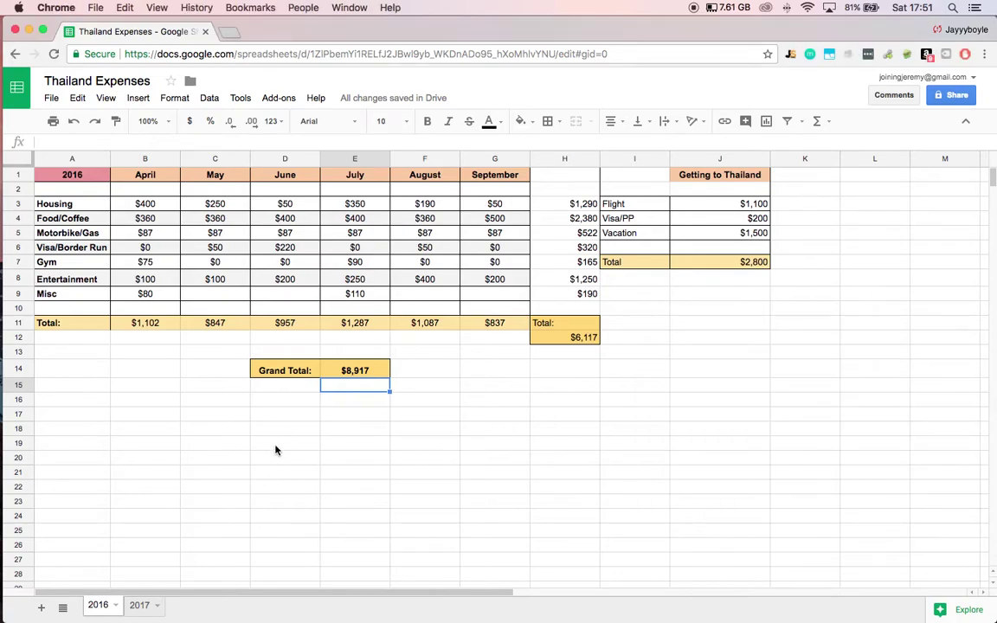
pyautogui.click(139, 606)
# - Preview the 17.27.37 and 17.28.01 desktop screenshots in Quick Look, then close the preview
pyautogui.press('super+Tab')
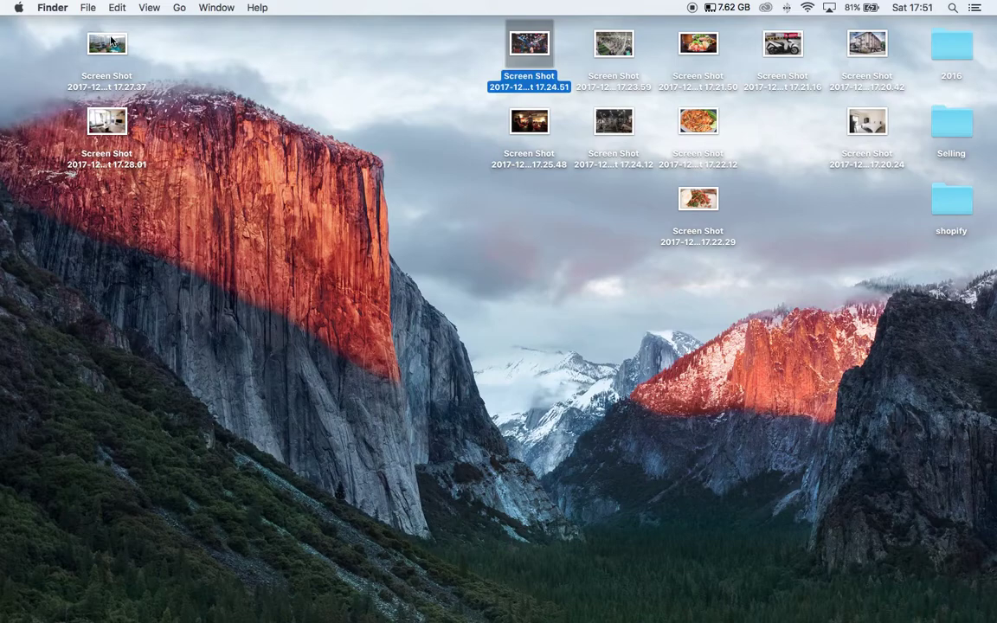
pyautogui.click(112, 42)
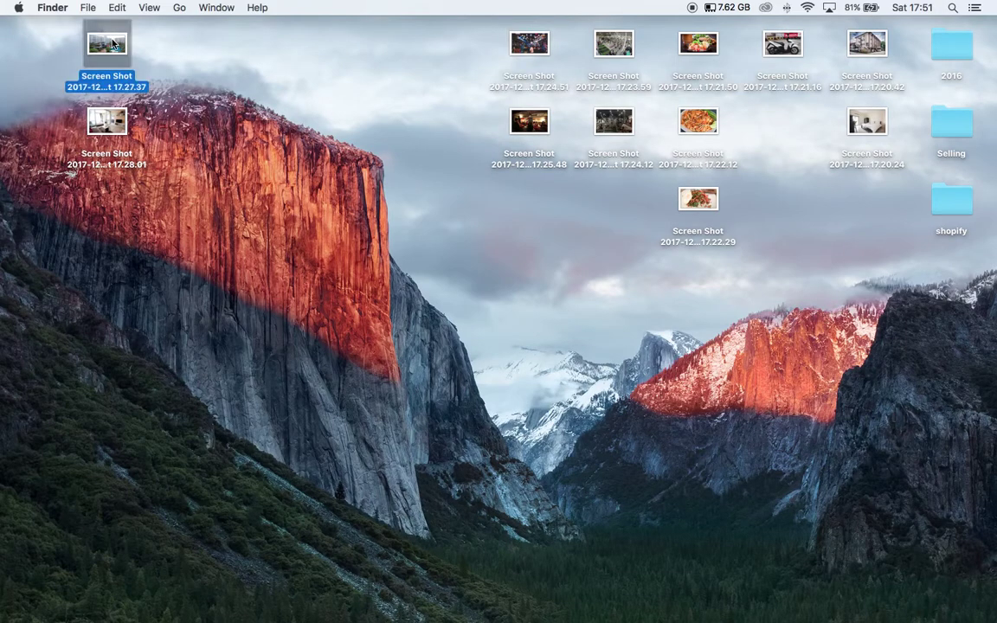
pyautogui.press('space')
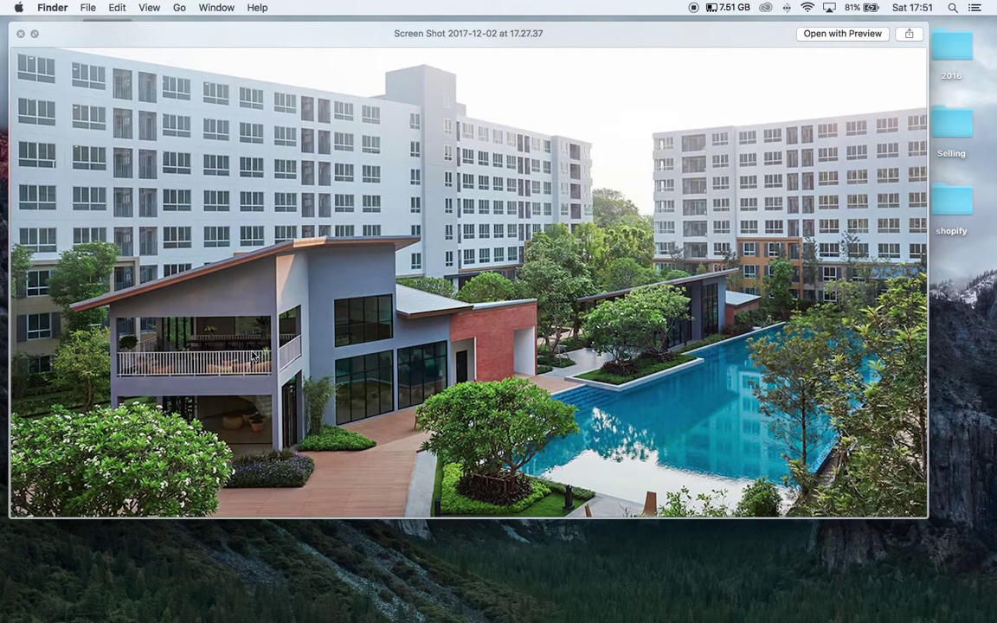
pyautogui.press('Down')
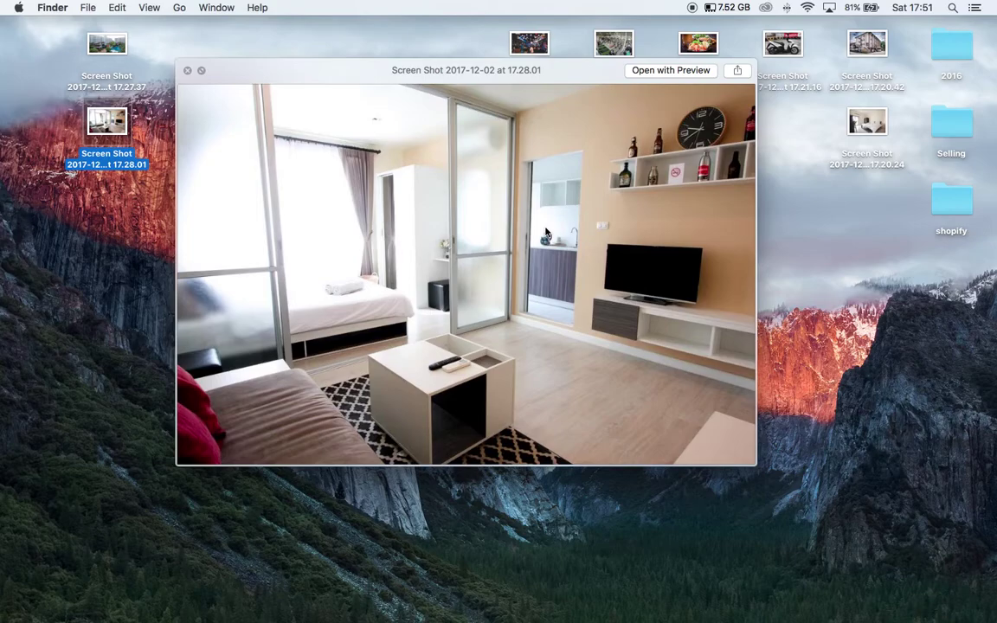
pyautogui.press('space')
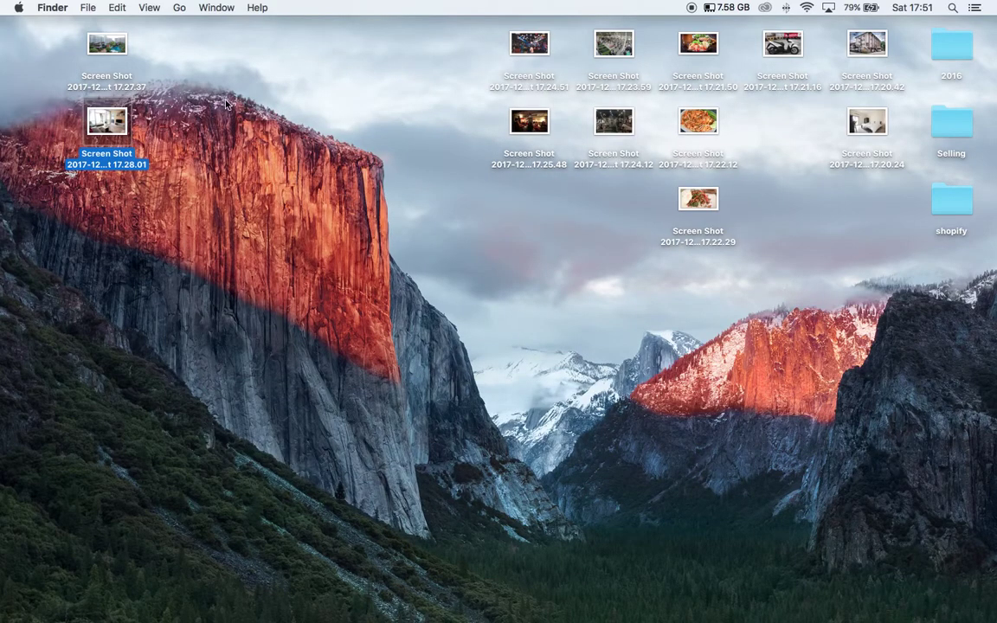
pyautogui.hotkey('ctrl', 'Right')
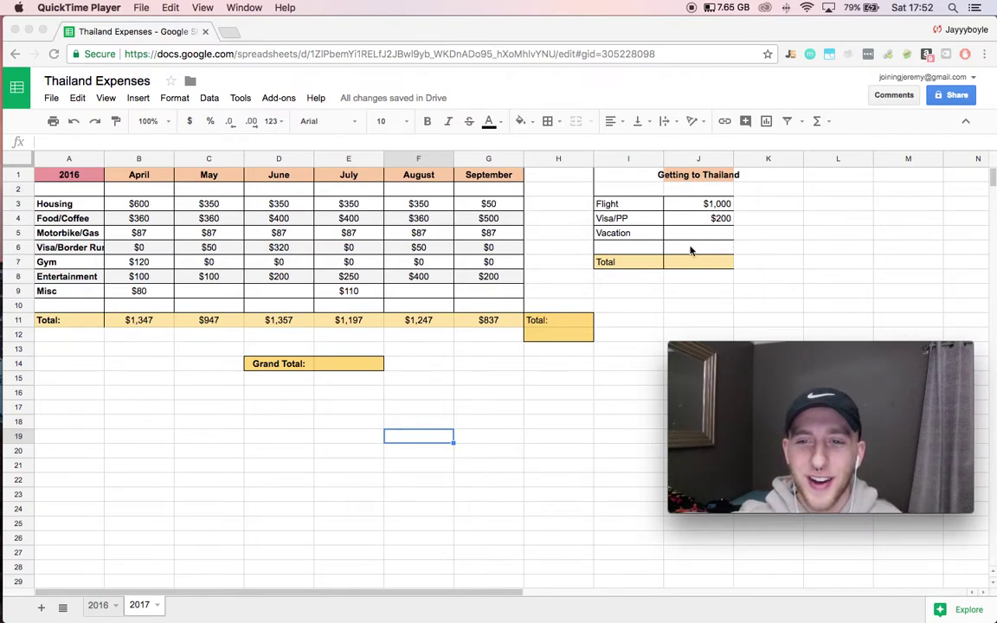
# - On the 2017 sheet, enter =SUM(J3:J6) in J7 for a $1,200 Getting to Thailand total
pyautogui.click(735, 261)
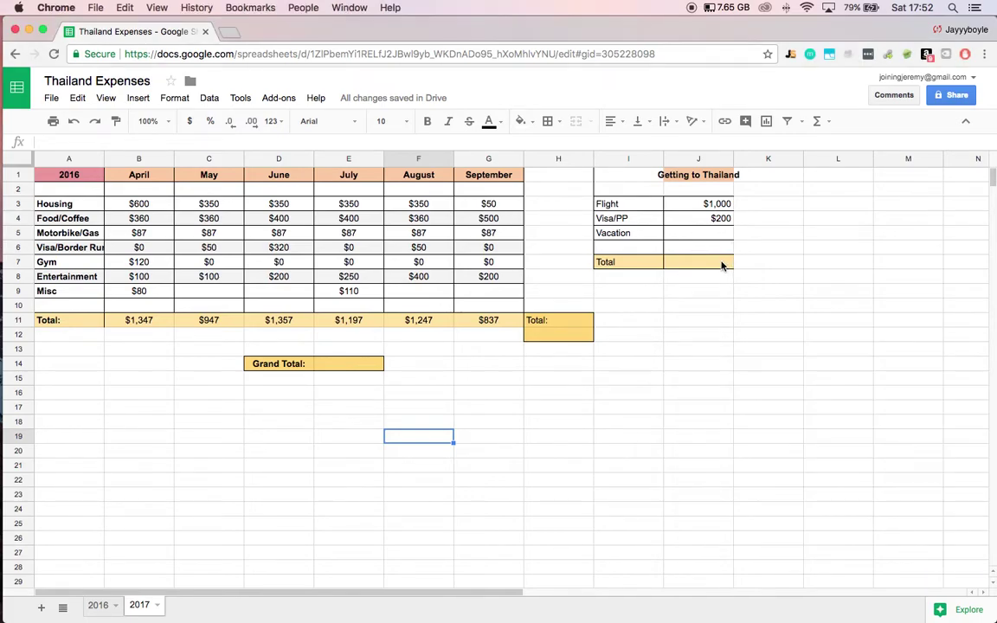
pyautogui.click(723, 266)
pyautogui.write('=sum(')
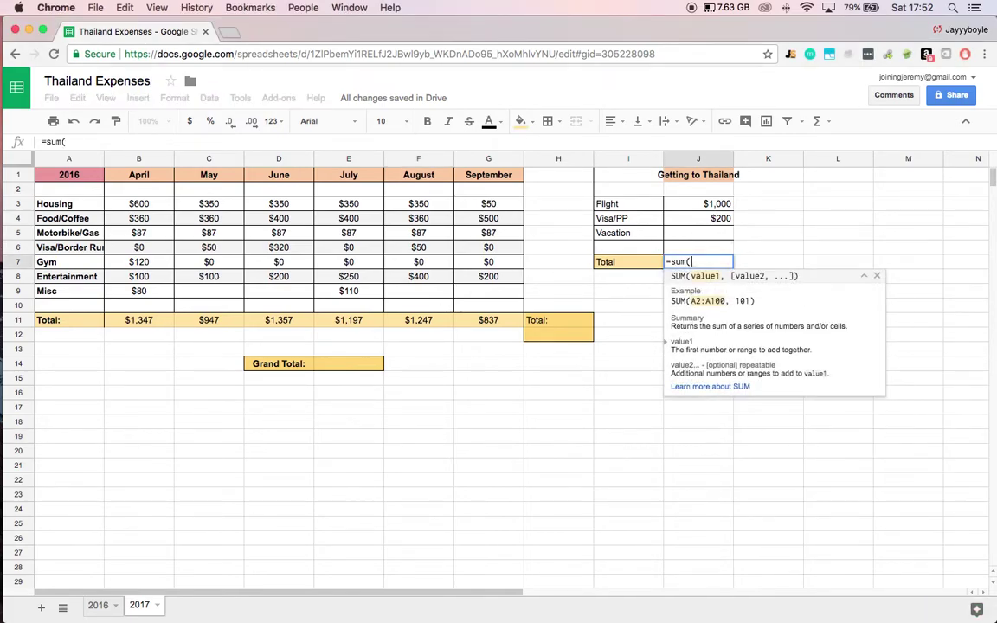
pyautogui.moveTo(711, 204); pyautogui.dragTo(723, 246)
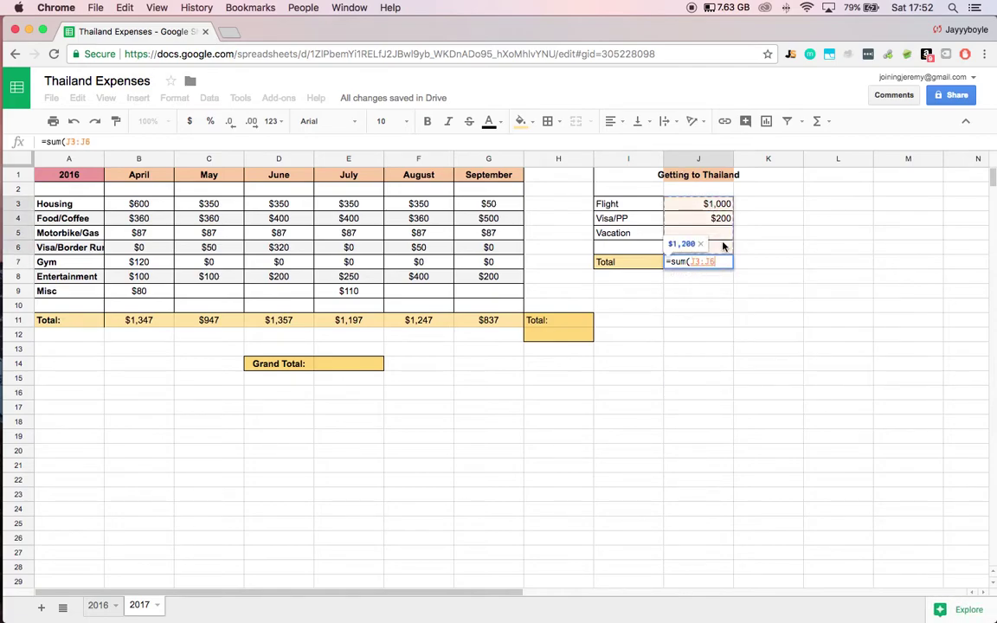
pyautogui.press('Return')
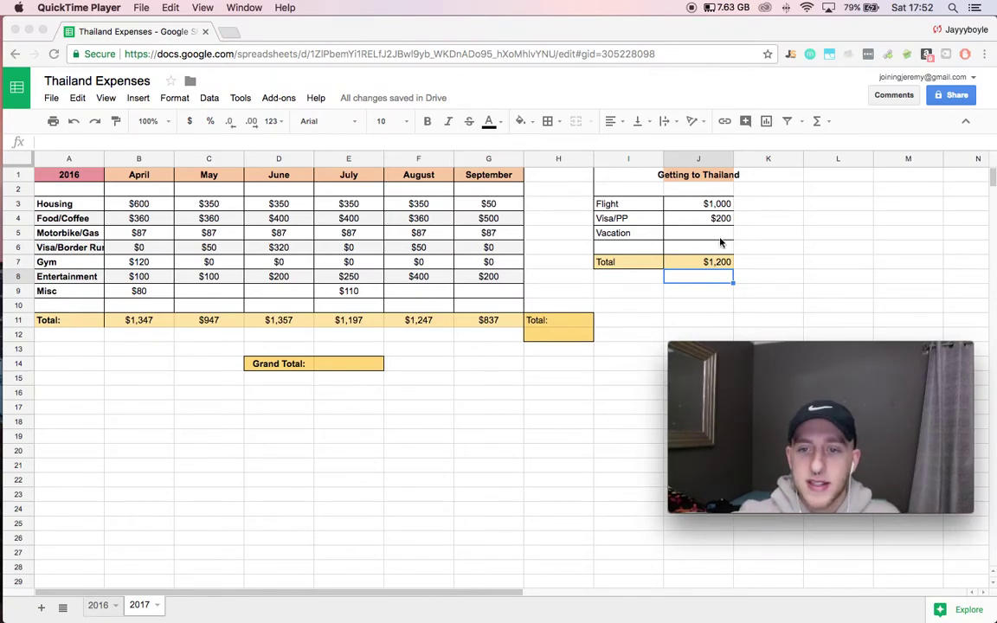
# - Enter =SUM(B11:G11) in H12 to total the April–September monthly totals, giving $6,932
pyautogui.click(569, 338)
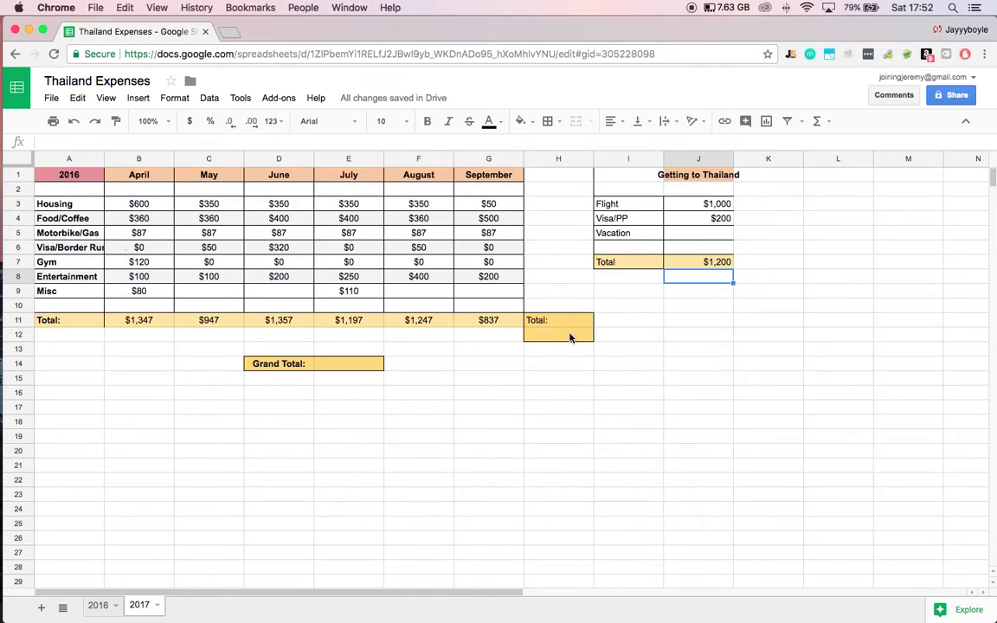
pyautogui.click(556, 339)
pyautogui.write('=su')
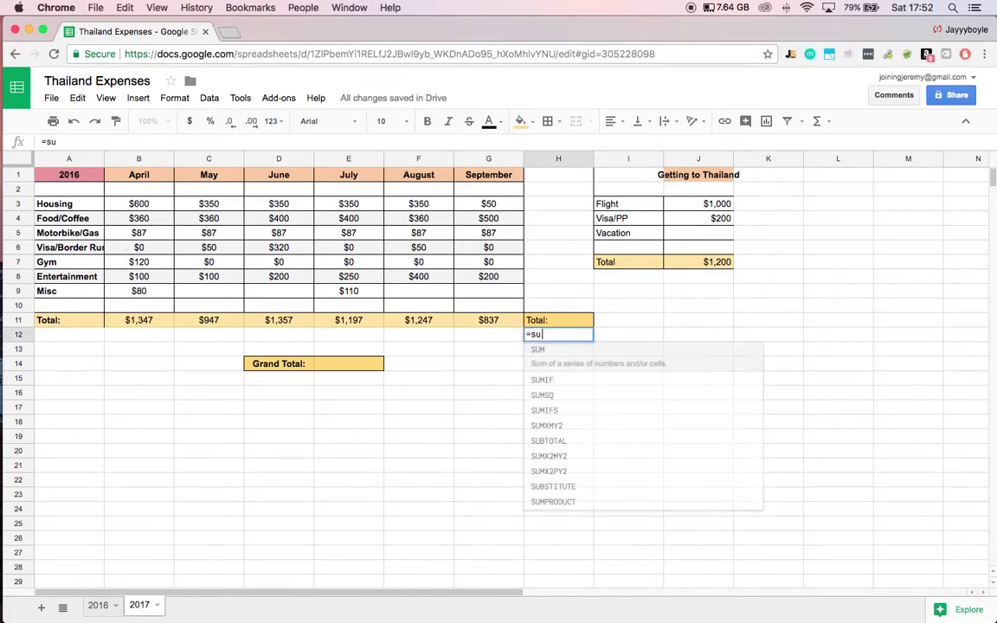
pyautogui.write('m(')
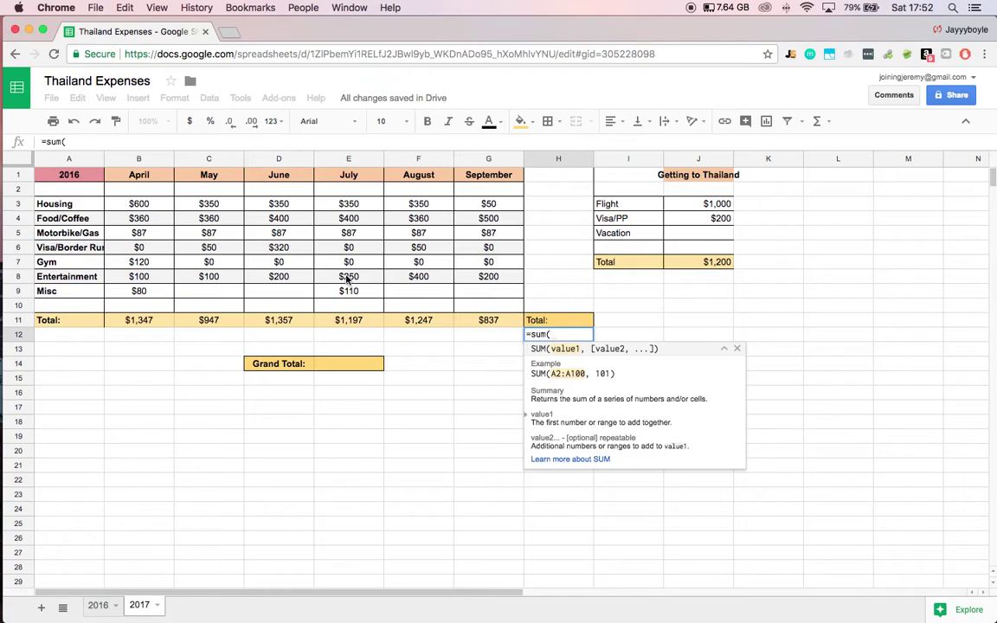
pyautogui.moveTo(139, 320); pyautogui.dragTo(489, 322)
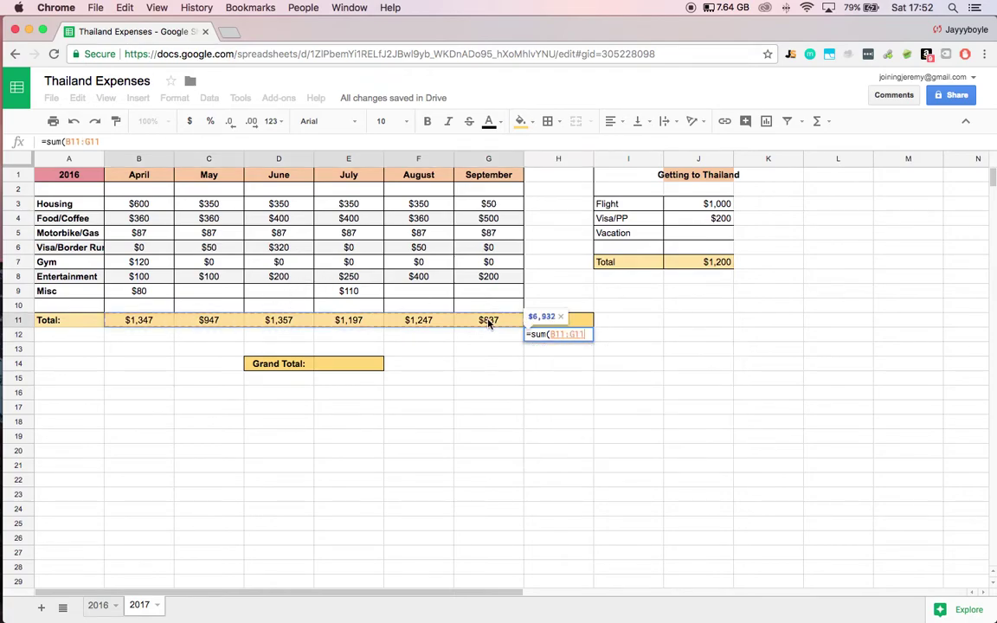
pyautogui.press('Return')
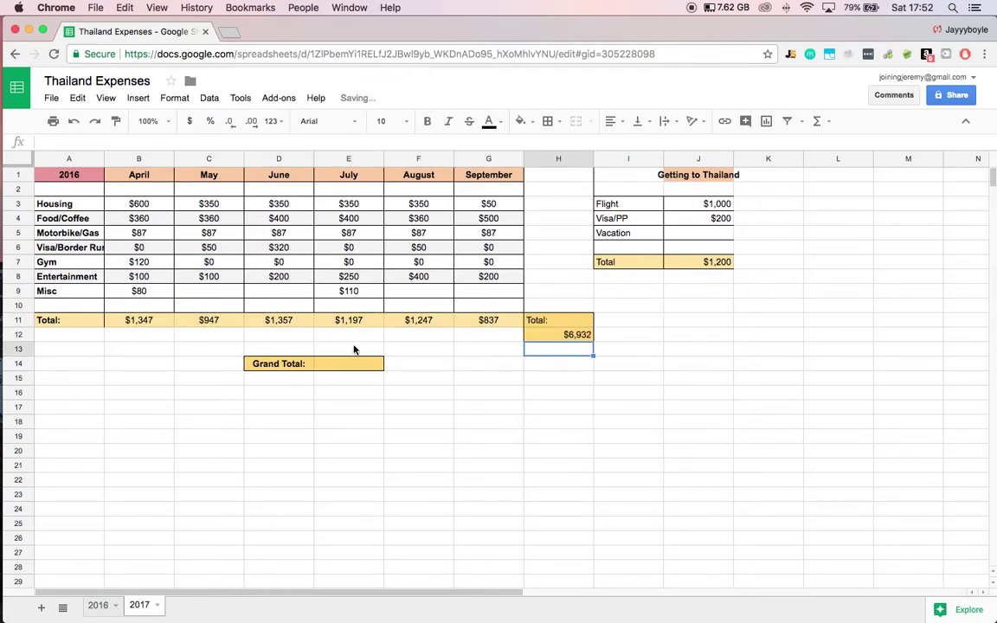
# - Set the Grand Total cell to =SUM(J7,H12), giving $8,132
pyautogui.click(347, 366)
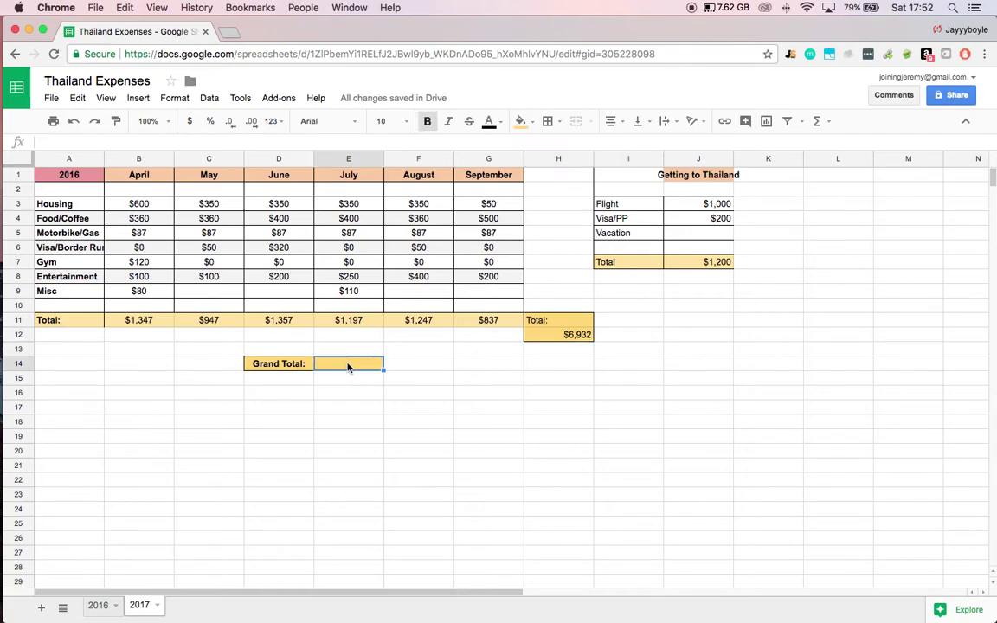
pyautogui.write('=')
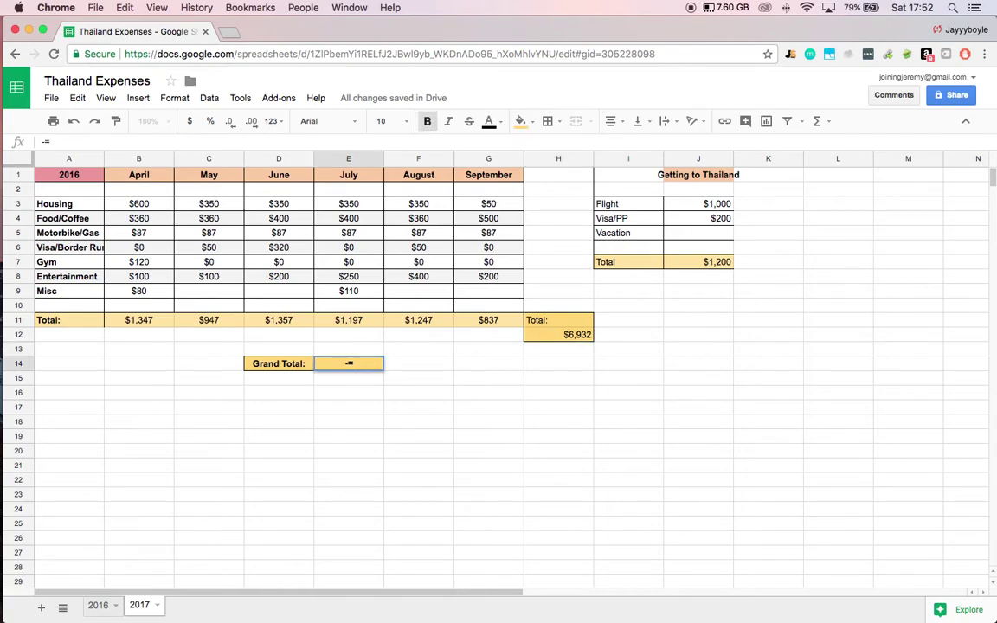
pyautogui.write('sum')
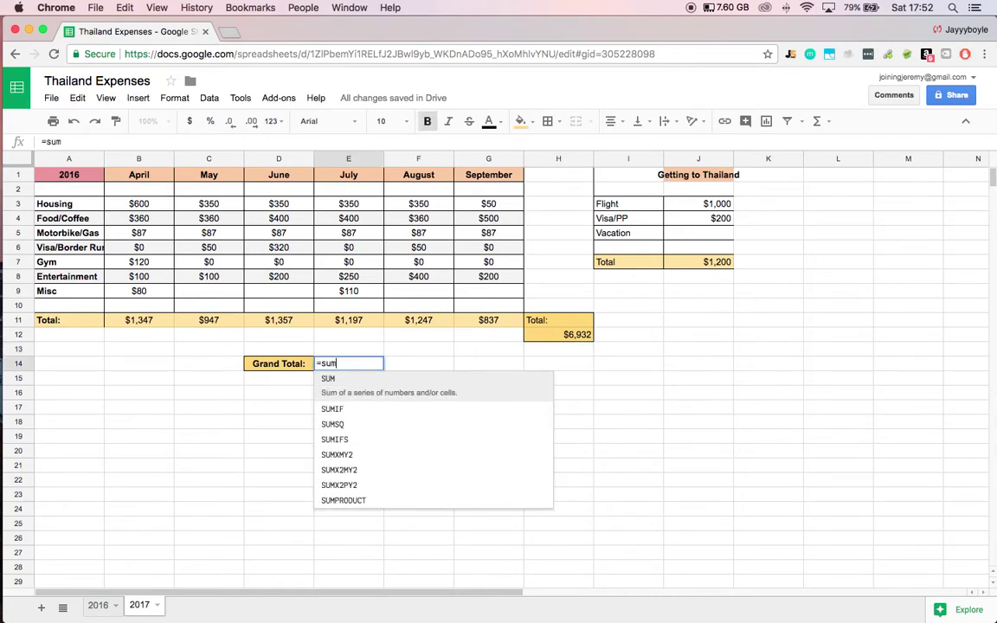
pyautogui.write('(')
pyautogui.click(715, 262)
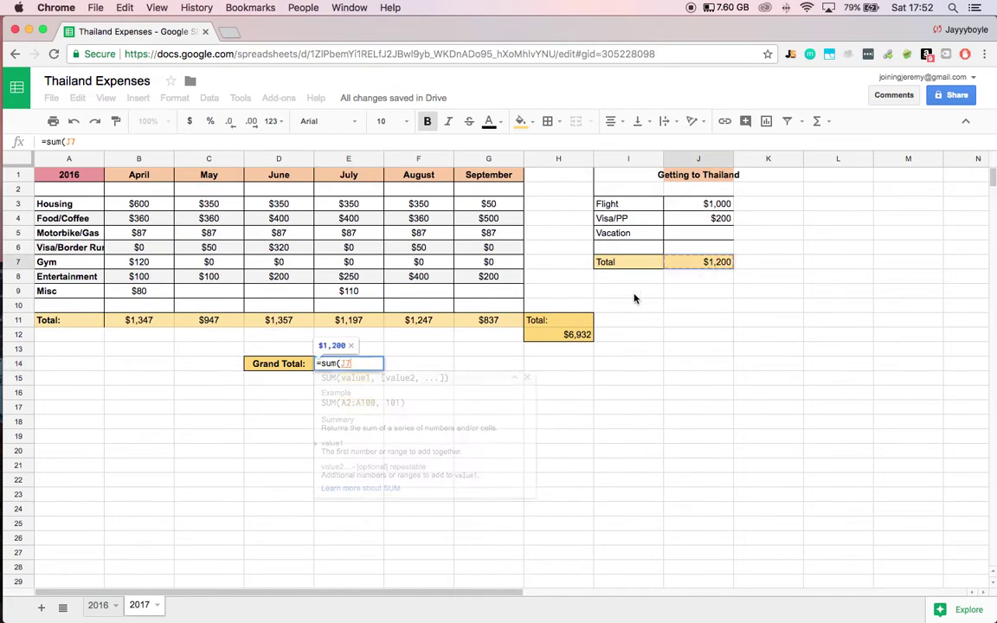
pyautogui.write(',')
pyautogui.click(580, 336)
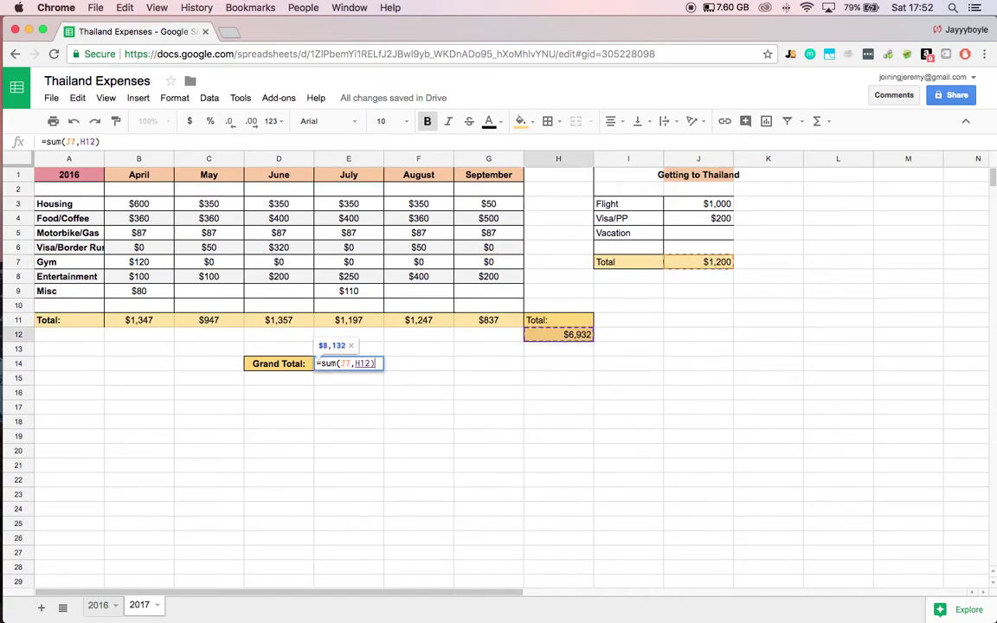
pyautogui.press('Return')
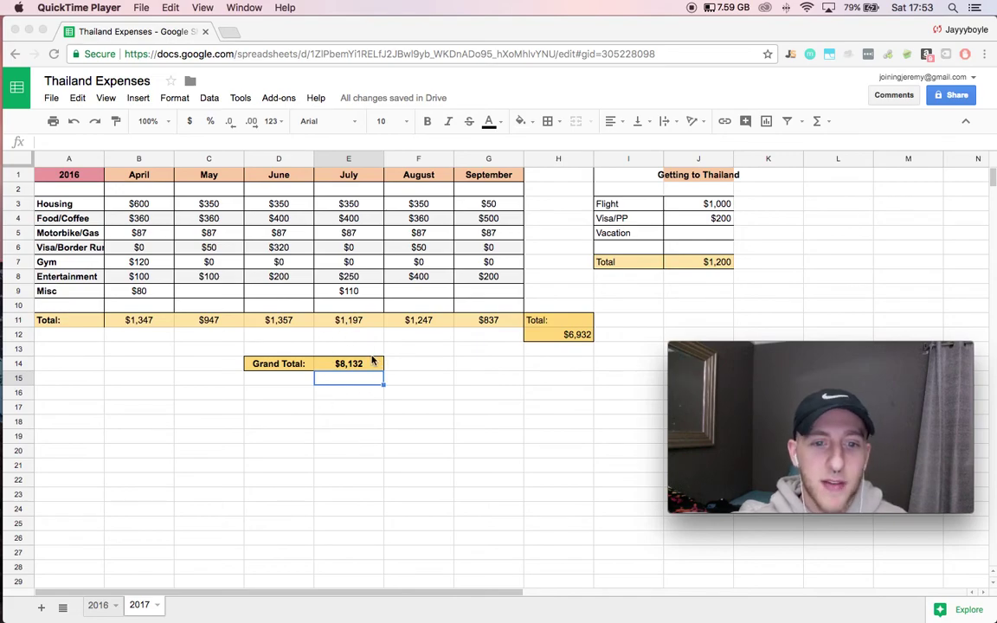
pyautogui.click(92, 605)
# - On the 2016 sheet, clear the $1,500 Vacation amount in J5, dropping the travel total to $1,300
pyautogui.click(96, 605)
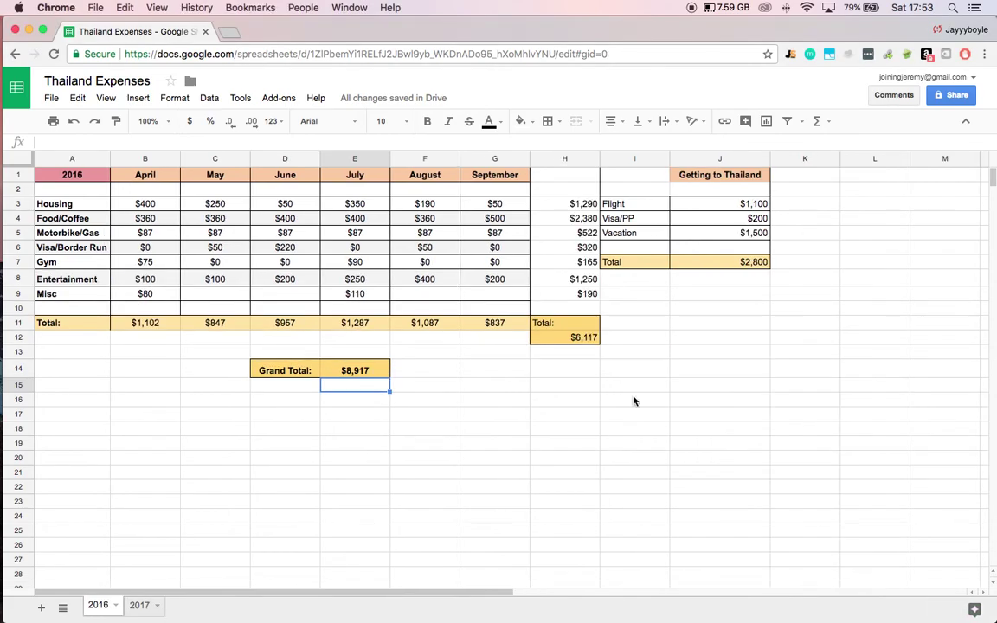
pyautogui.click(744, 235)
pyautogui.press('Delete')
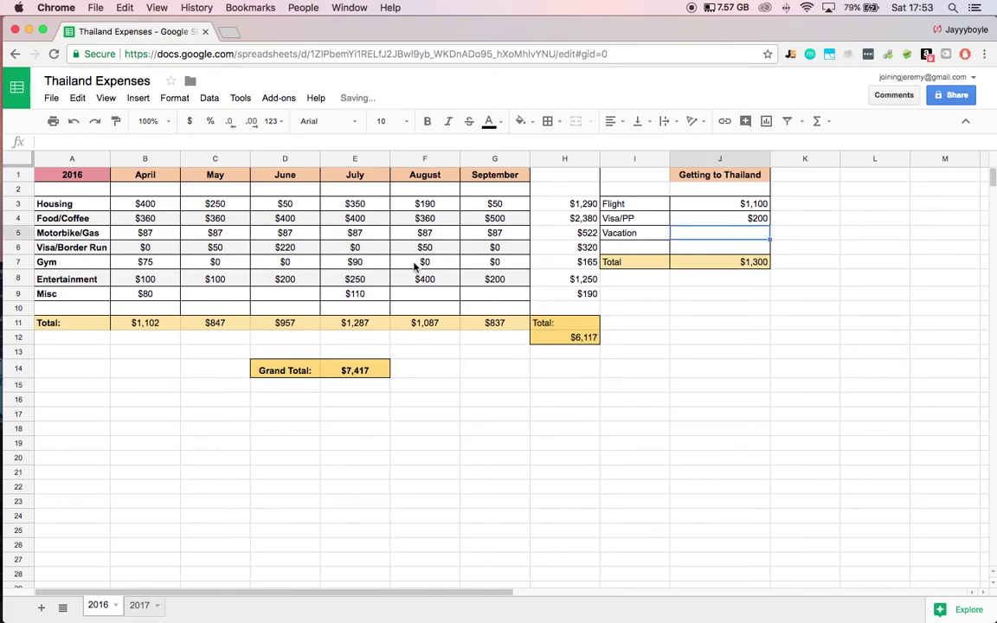